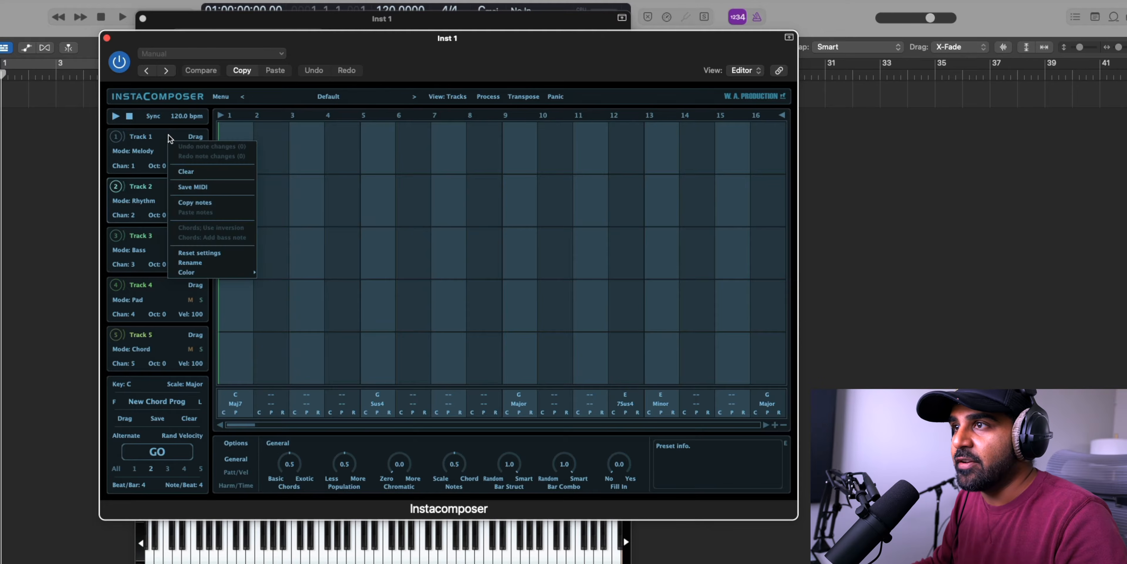
- Examine the mode choices for Track 1 and the available key and scale options
left_click_drag(195, 137, 379, 135)
left_click(142, 151)
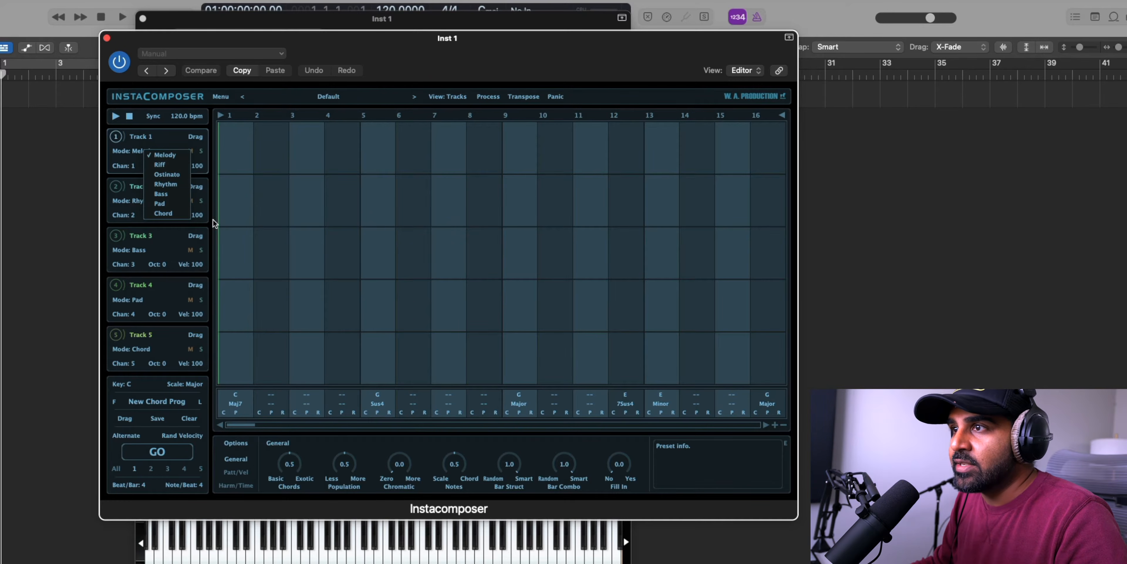
left_click(277, 157)
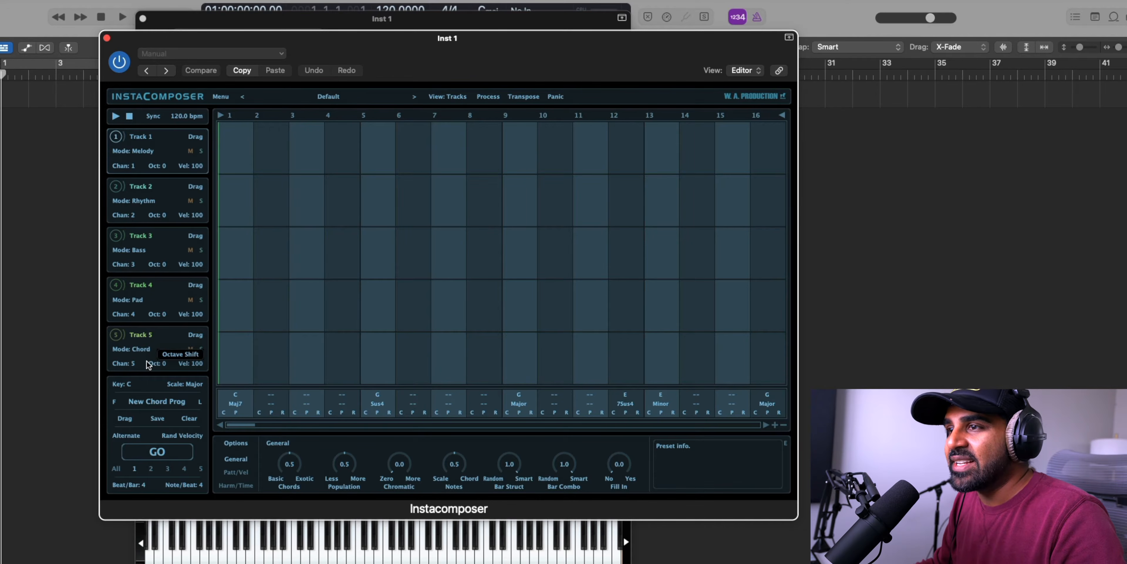
left_click(128, 386)
left_click(124, 386)
left_click(196, 389)
left_click(195, 385)
left_click(186, 386)
left_click(186, 386)
left_click(149, 387)
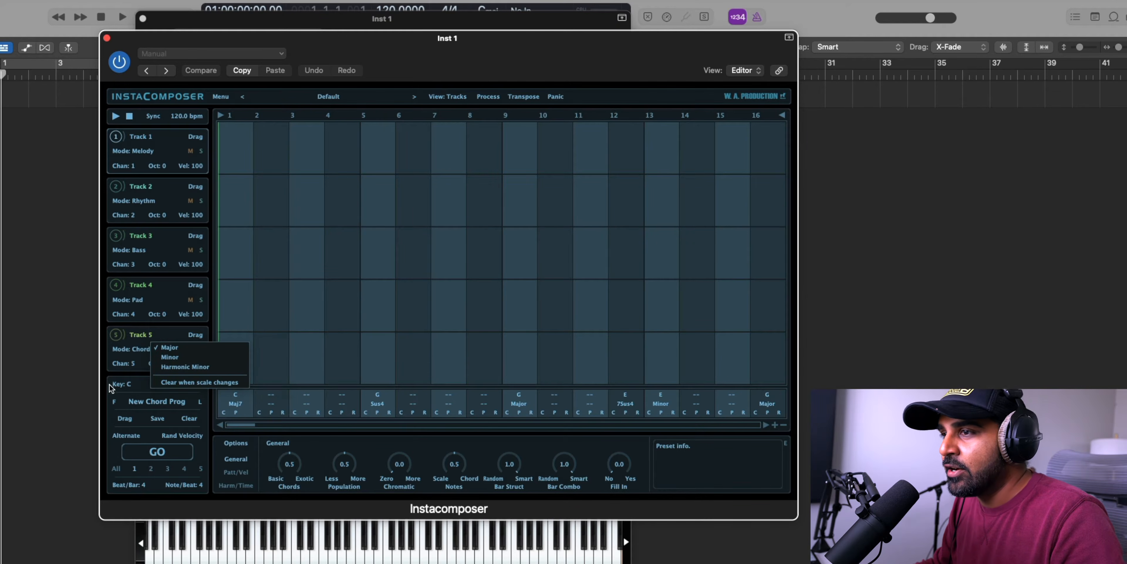
- Generate a melody for Track 1, and generate parts for all five tracks
left_click(140, 439)
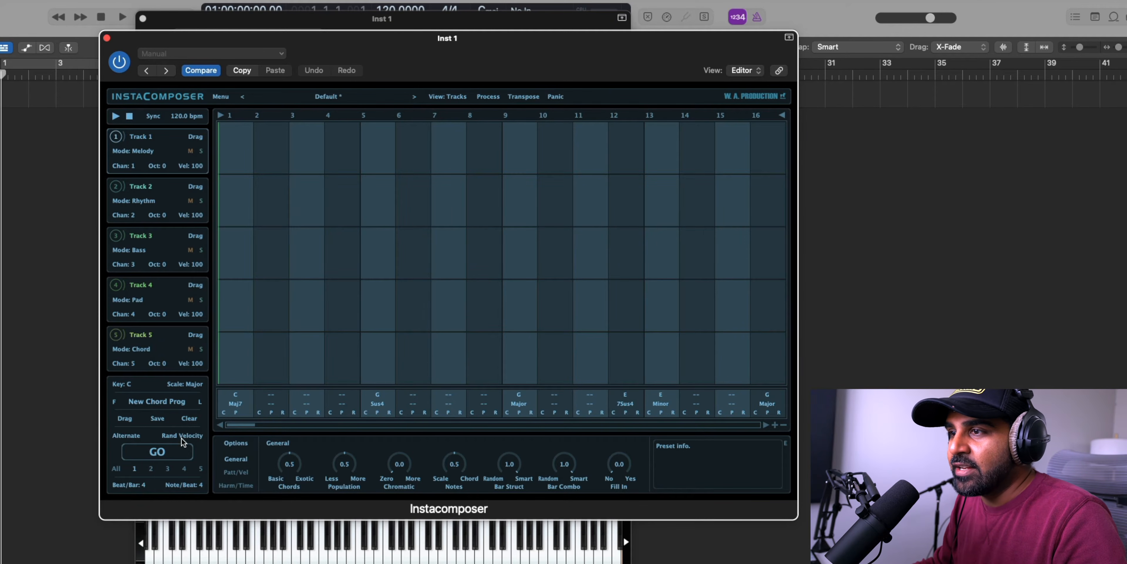
left_click(155, 455)
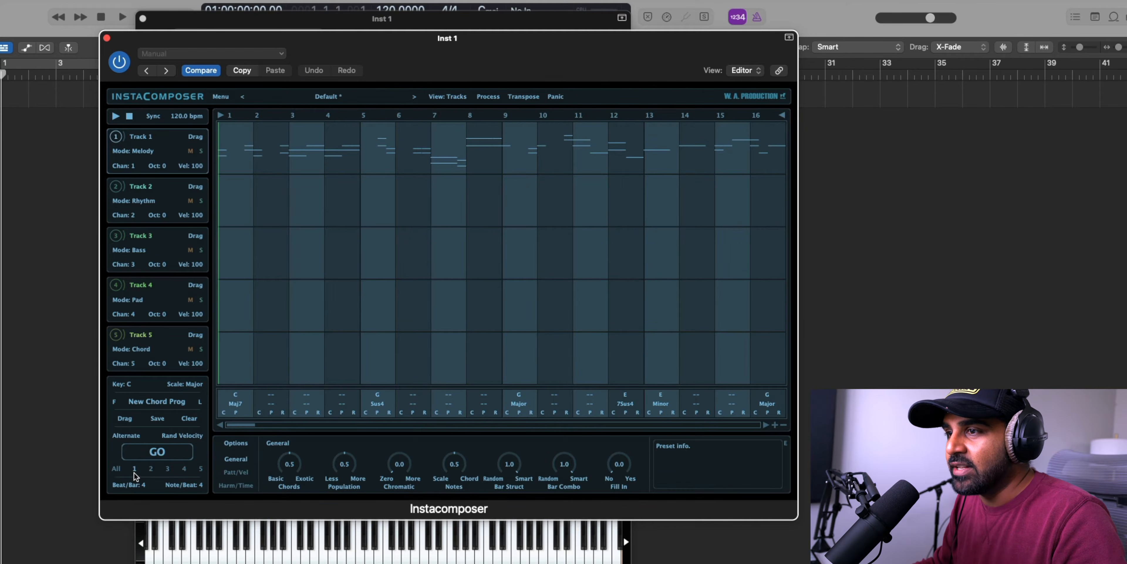
left_click(116, 469)
left_click(166, 455)
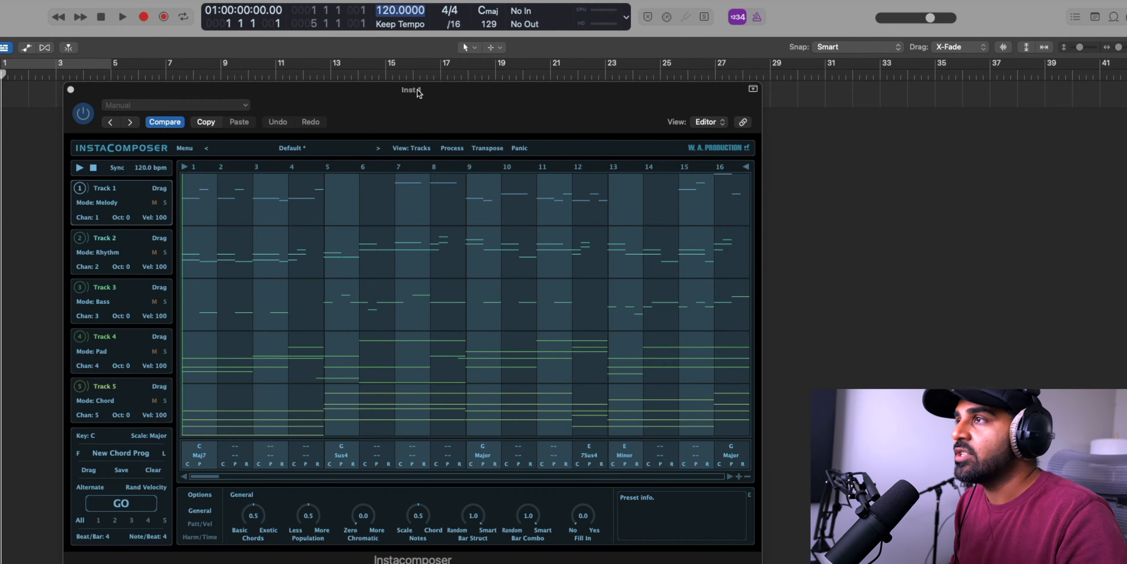
- Set the project tempo to 150 bpm and move the Instacomposer window clear of Kontakt
type("1")
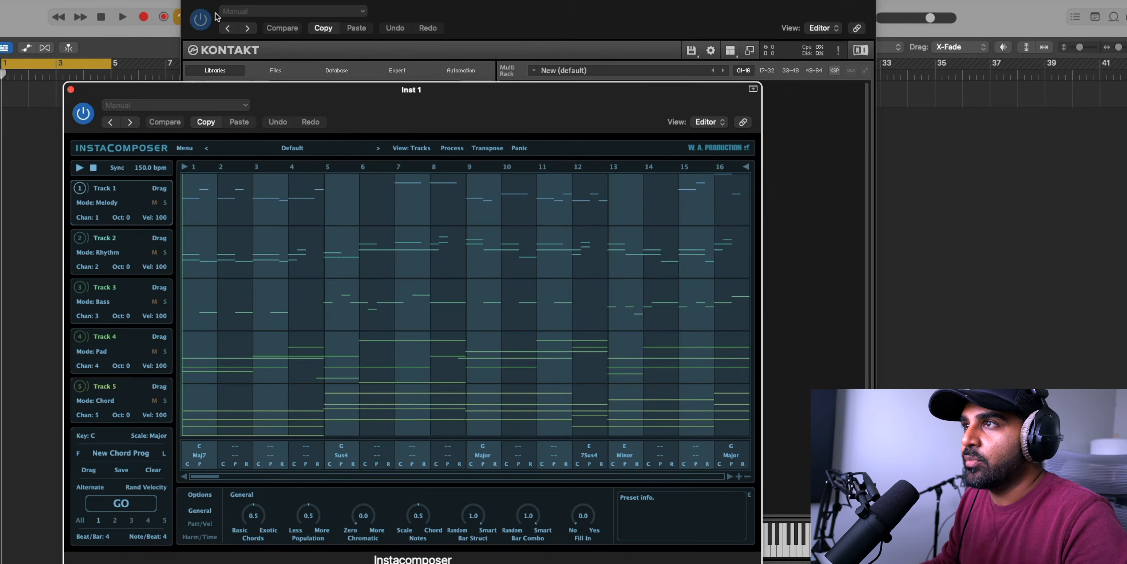
left_click(438, 3)
left_click_drag(137, 87, 0, 37)
- Try searching the Kontakt libraries for "pluck" and clear the search
left_click(657, 255)
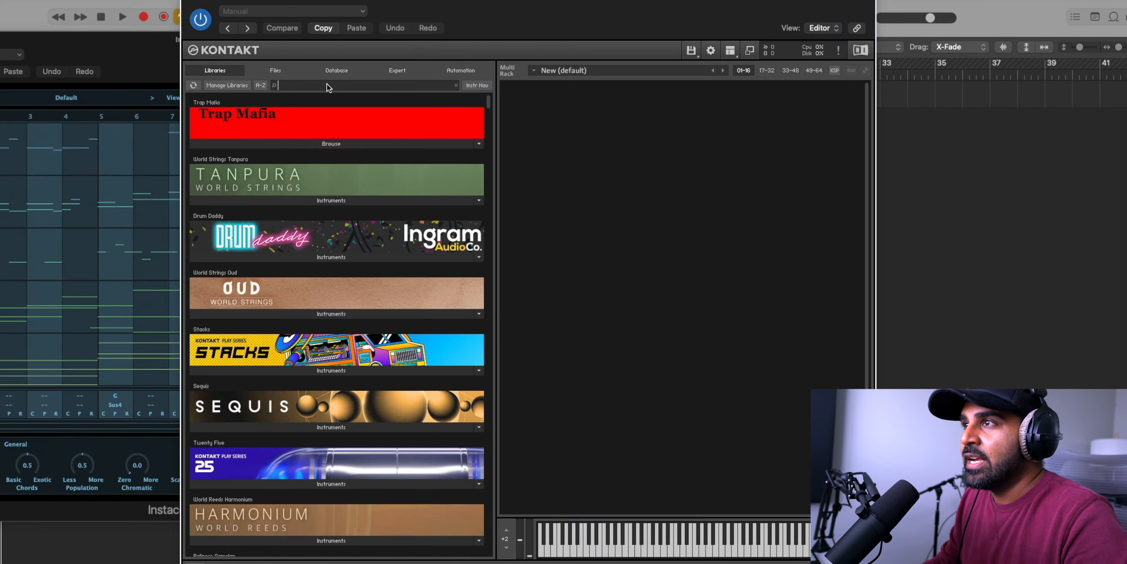
type("pluck")
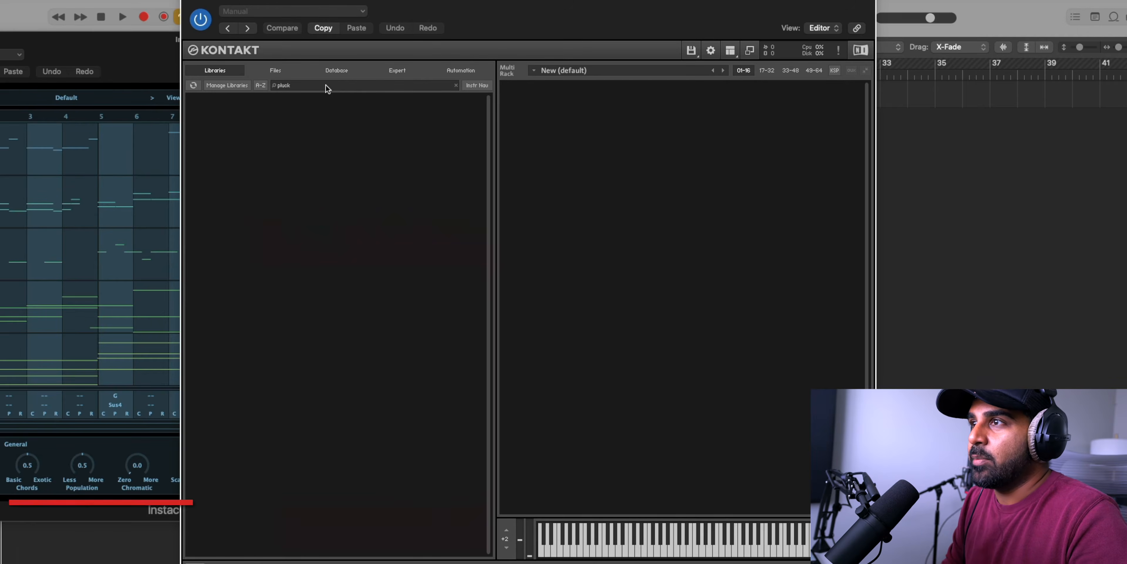
key("BackSpace")
key("BackSpace")
key("BackSpace")
key("BackSpace")
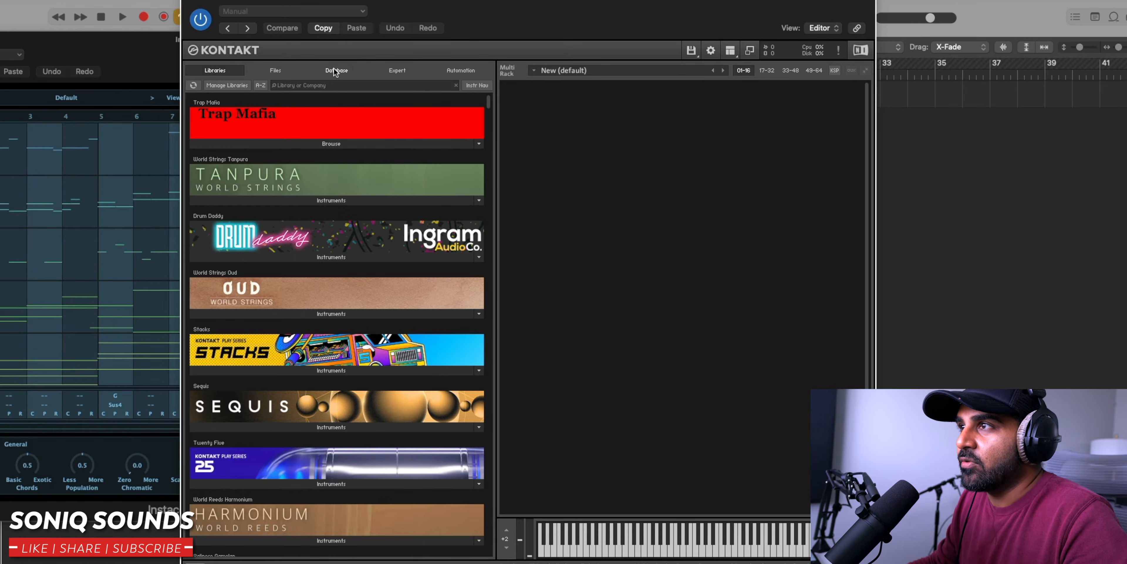
- Search the Kontakt database for "pluck" and load the Oud instrument
left_click(333, 70)
left_click(256, 299)
type("pluck")
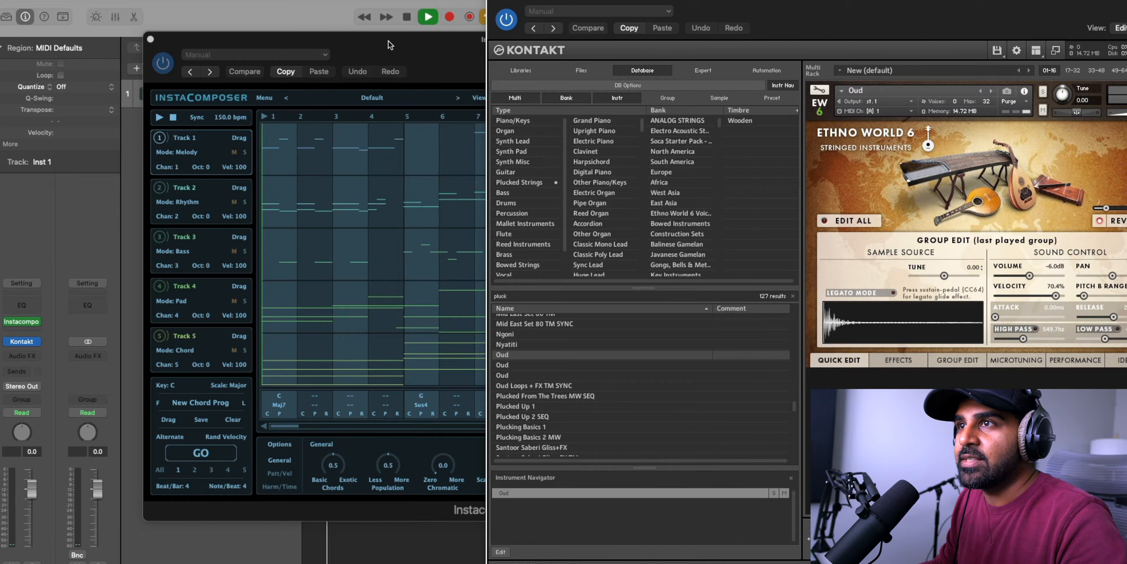
- Stop playback and enable Start And Stop with Host's Playback in Instacomposer
left_click_drag(388, 42, 673, 69)
key("space")
left_click(547, 126)
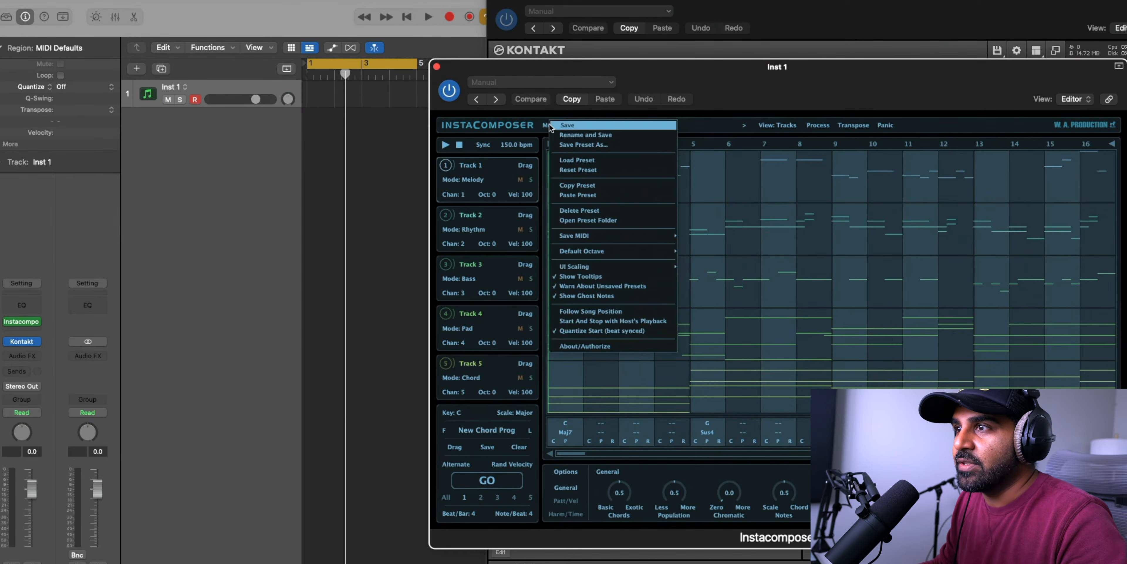
left_click(582, 322)
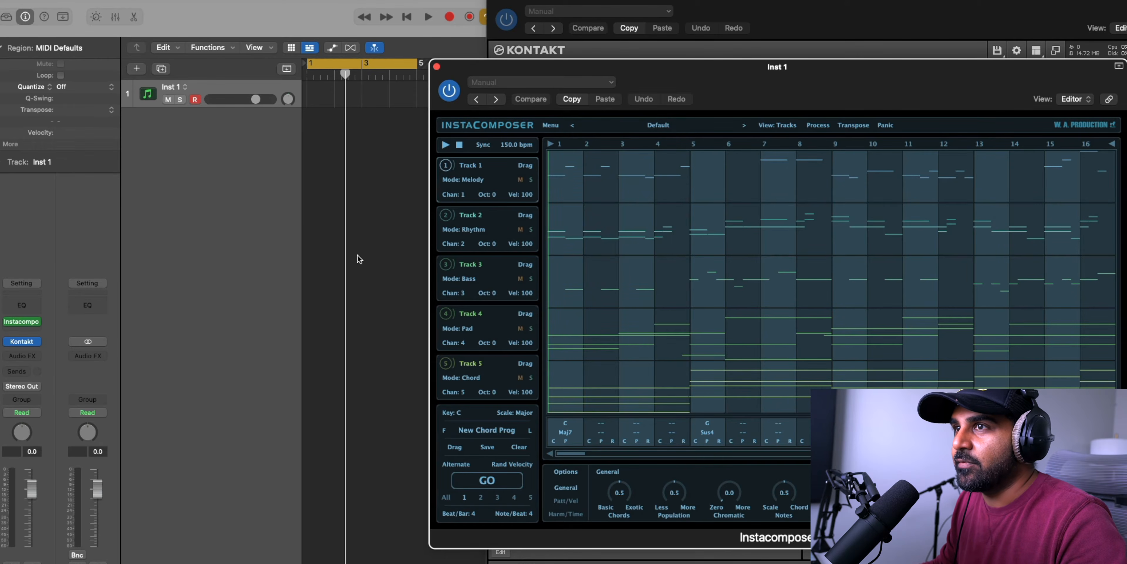
- Play back the generated parts and lower the Inst 1 track volume to -6.6 dB
left_click(378, 193)
key("space")
left_click_drag(256, 100, 238, 99)
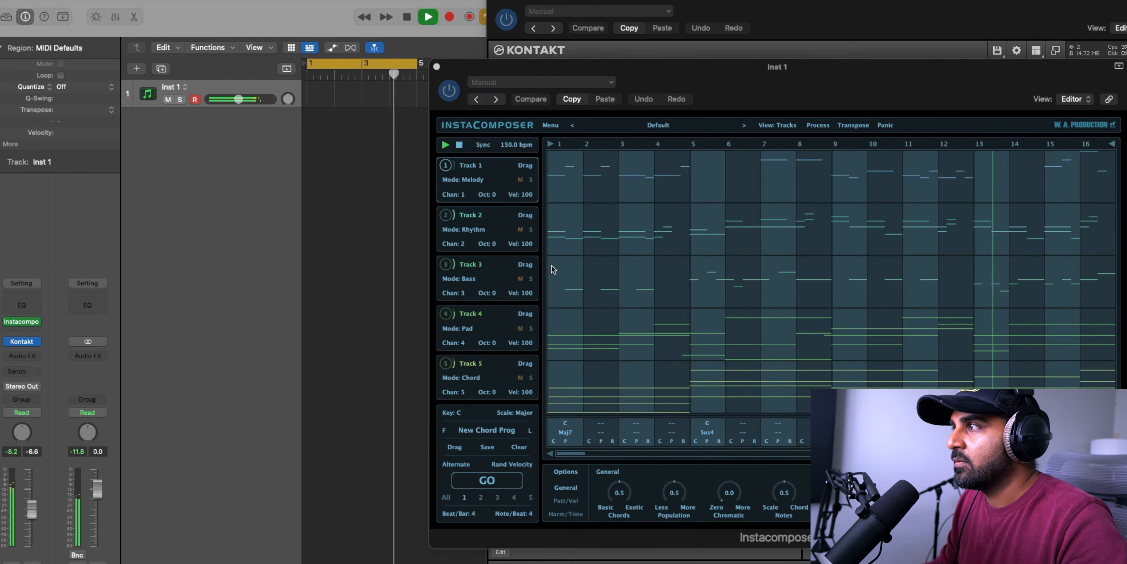
key("space")
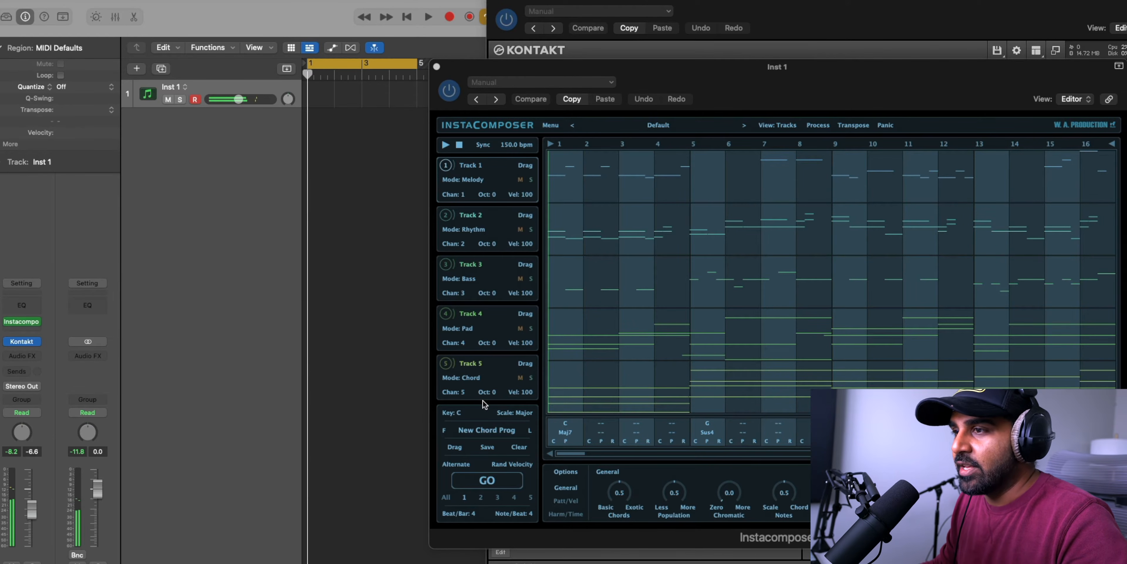
- Generate a new melody for Track 1 and play it back
left_click(493, 480)
key("space")
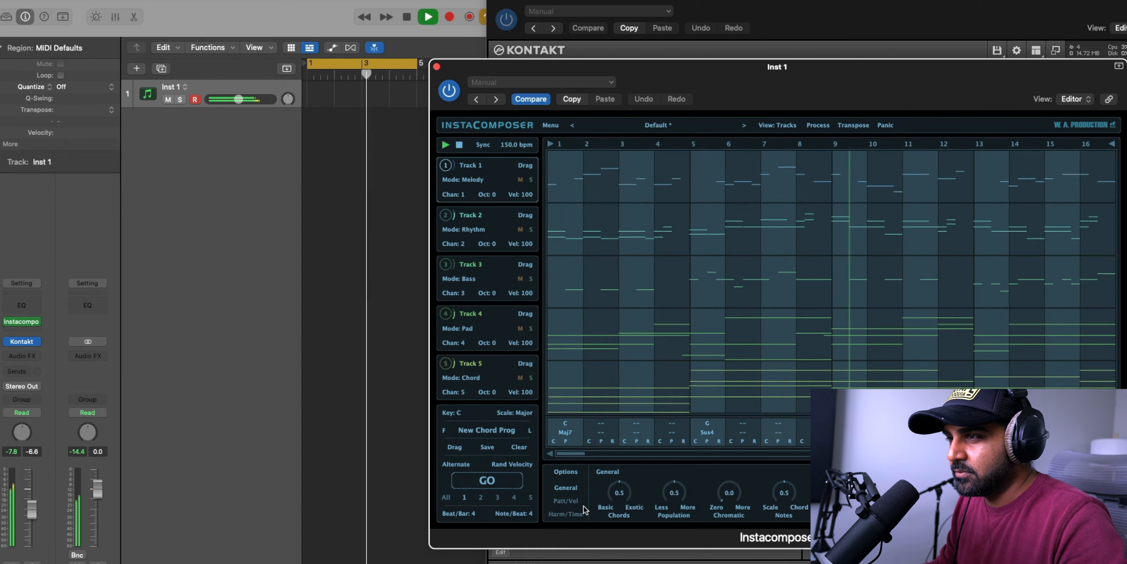
key("space")
- Review the Patt/Vel and Harm/Time generation options, and set Track 1's octave shift to -1
left_click(562, 501)
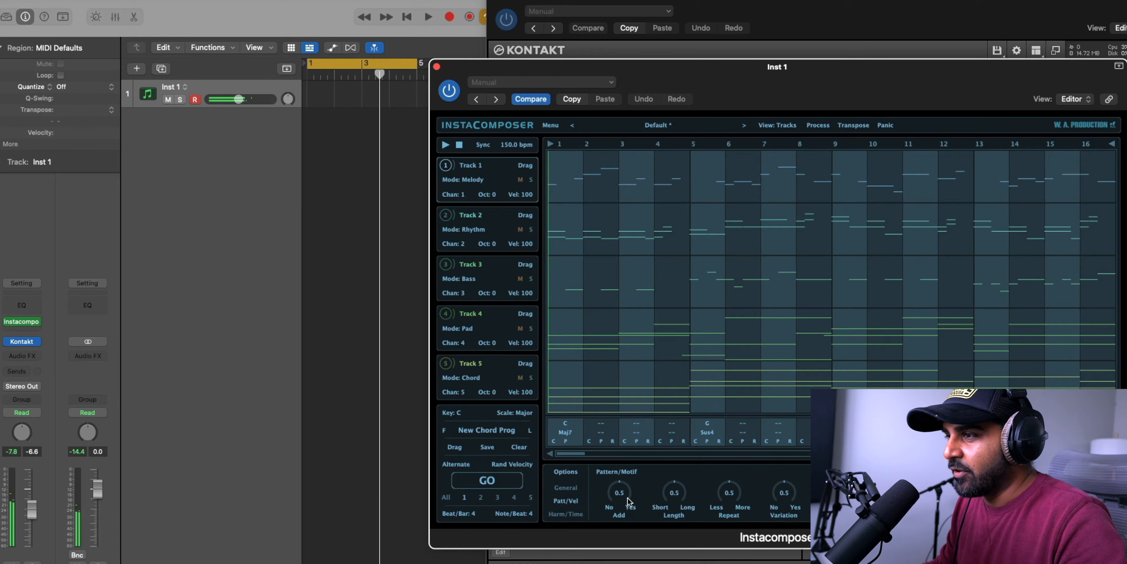
left_click(564, 514)
left_click(565, 487)
left_click(494, 195)
left_click(518, 258)
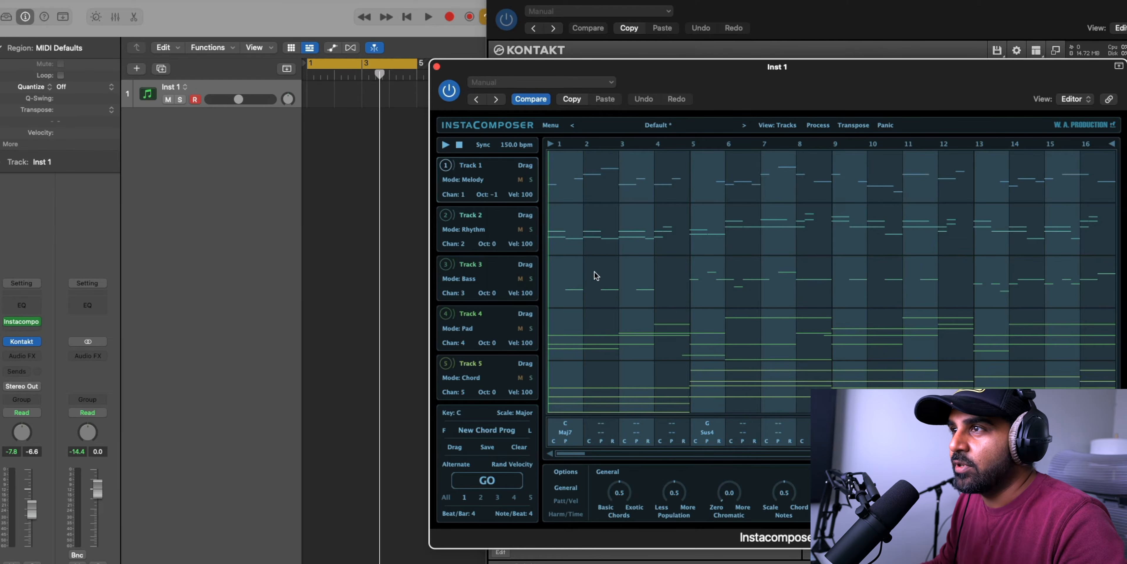
- Play back the parts, lowering the Inst 1 volume to -12.2 dB and setting the project tempo to 127 bpm
key("space")
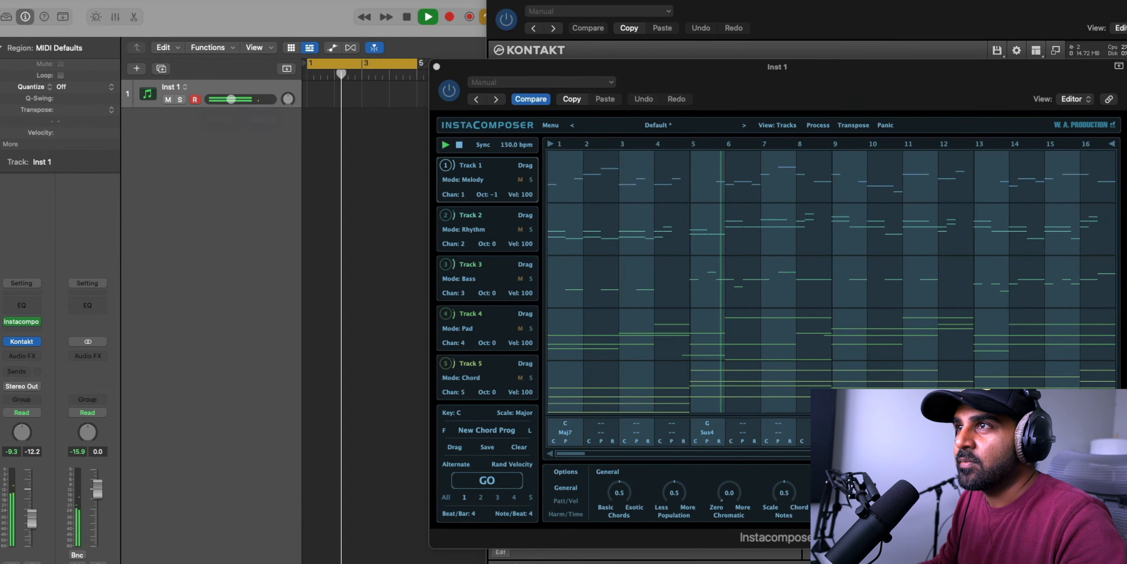
left_click(494, 1)
key("space")
left_click_drag(693, 12, 694, 32)
key("space")
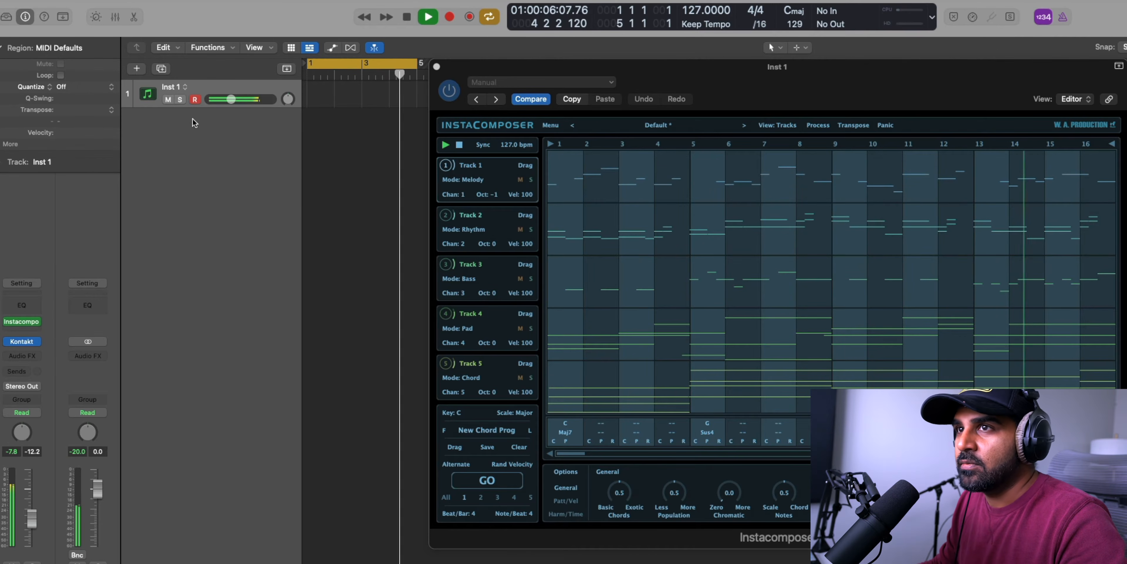
key("space")
- Hide and restore the plug-in windows, and duplicate the Inst 1 track with its settings
key("v")
left_click(185, 87)
left_click(105, 194)
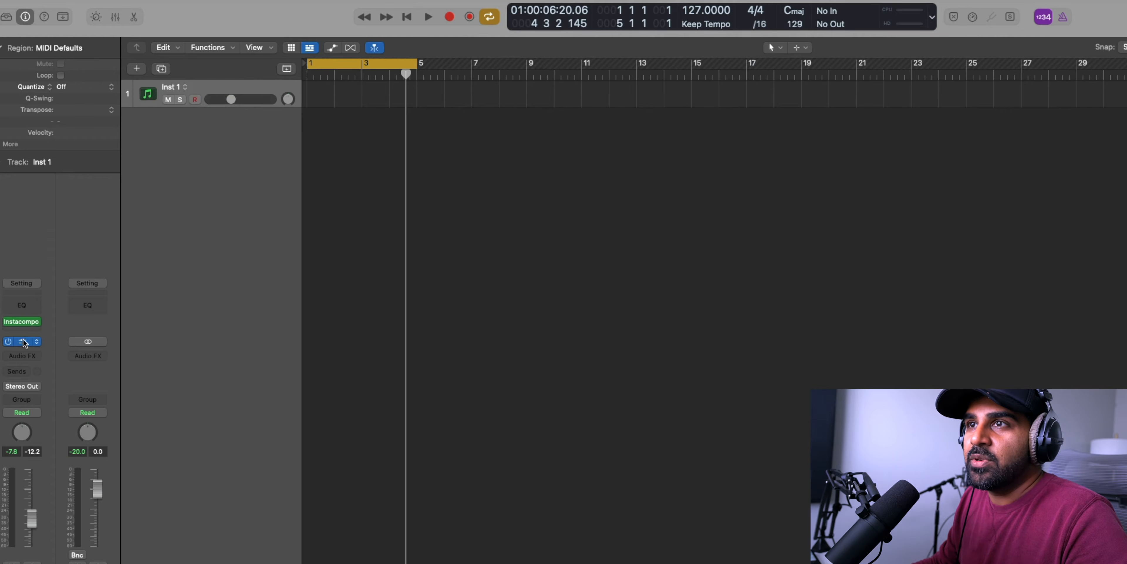
double_click(148, 98)
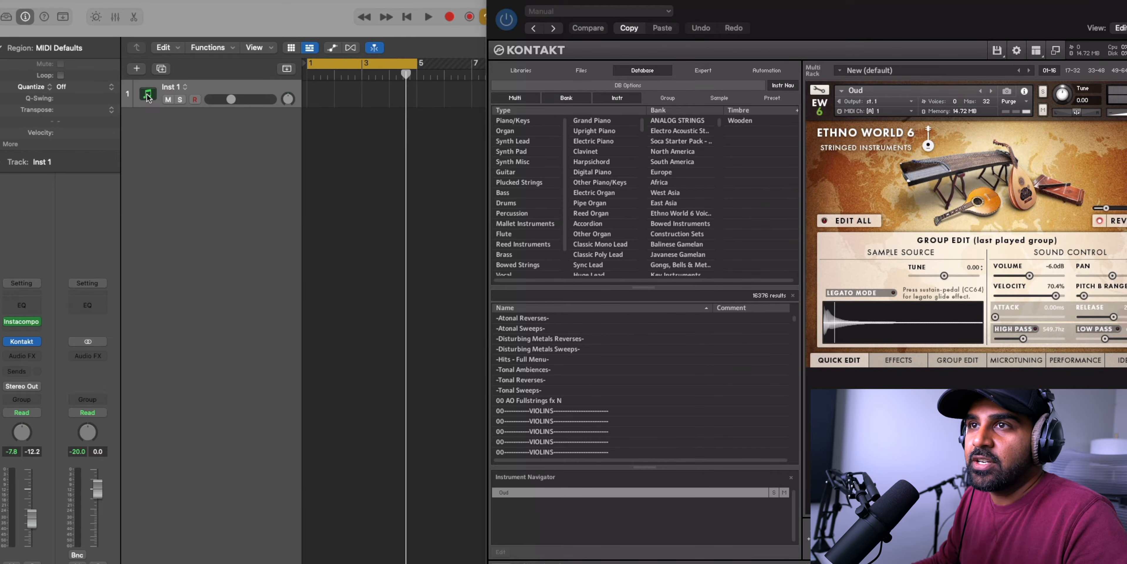
key("super+d")
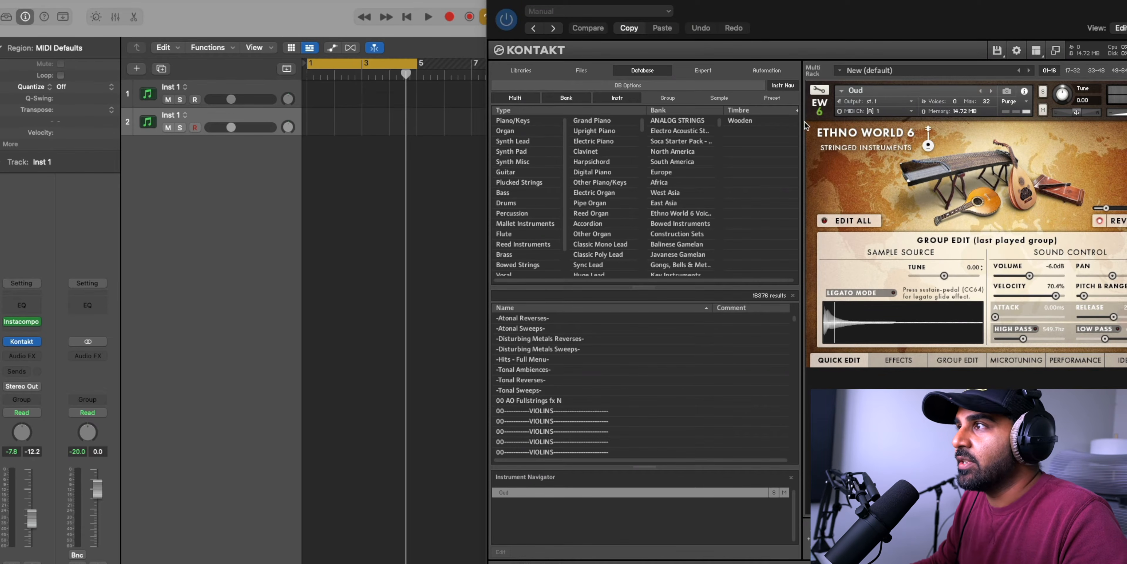
- Check the Instacomposer window with the duplicated track selected and close it
mouse_move(24, 346)
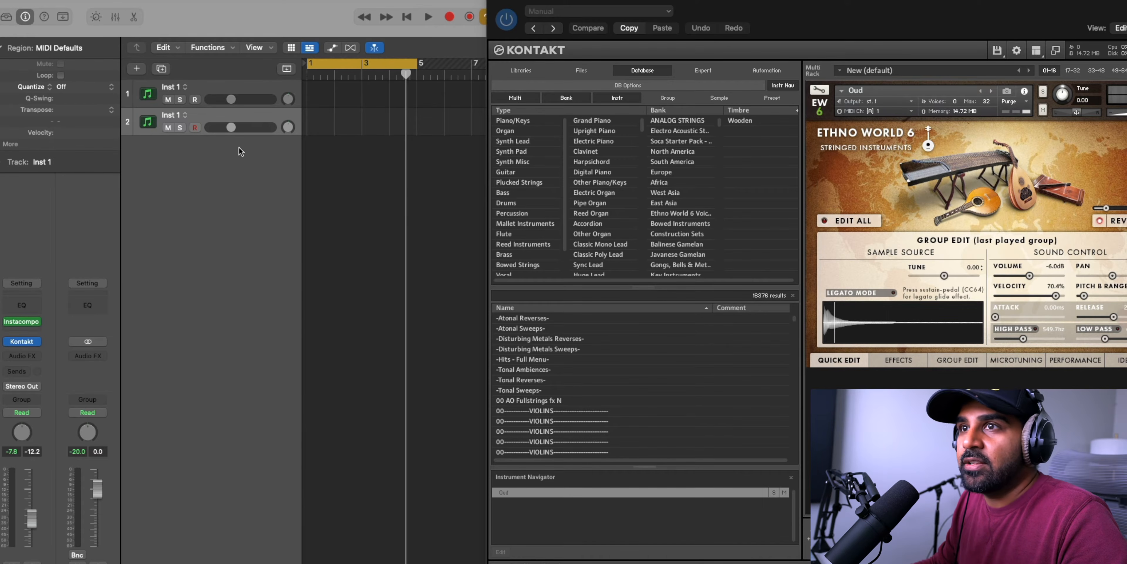
left_click(24, 322)
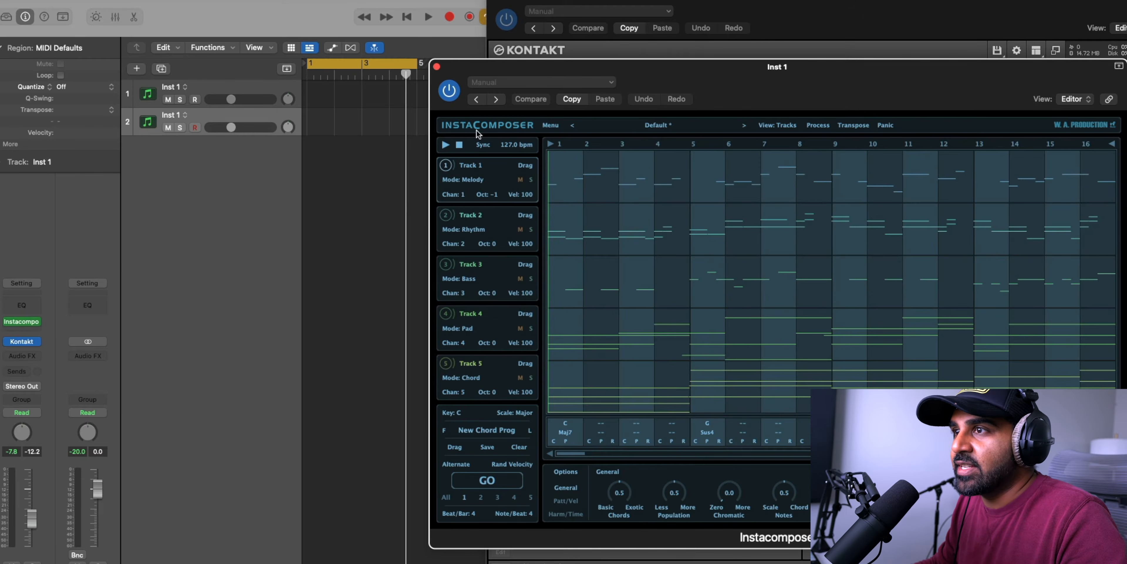
left_click(436, 67)
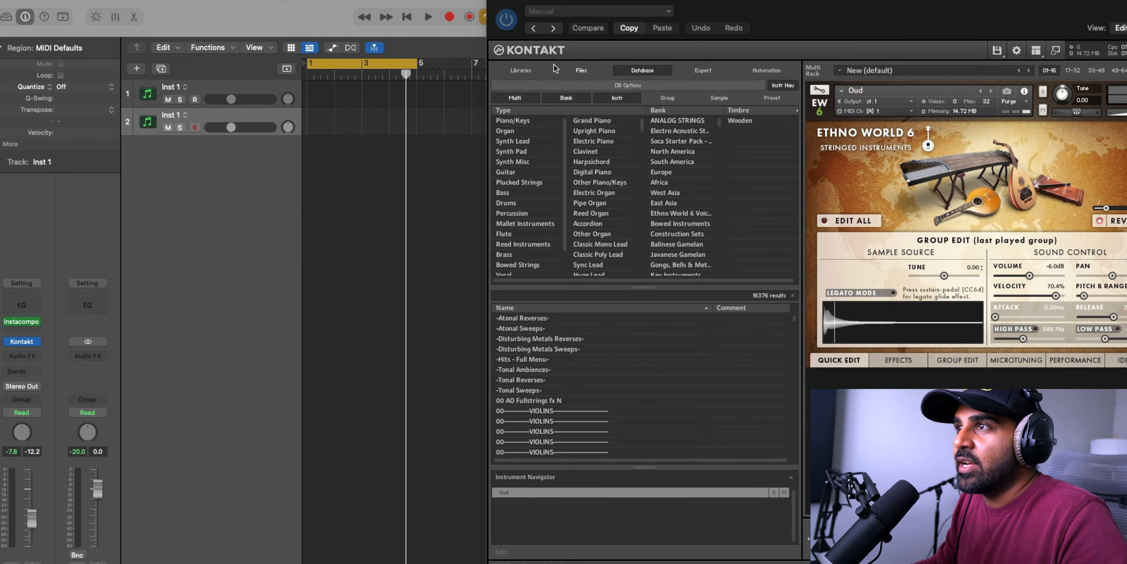
- Search the Kontakt libraries for "guitar" and load the Picked Nylon instrument beneath the Oud
left_click(536, 70)
left_click(621, 85)
type("guitar")
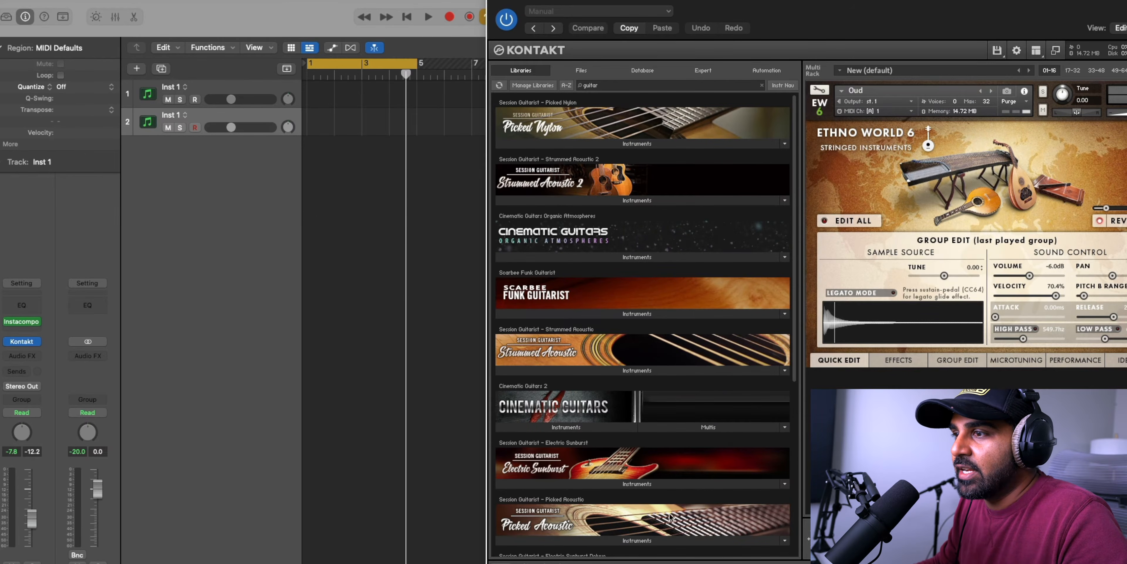
scroll(670, 517, "down", 5)
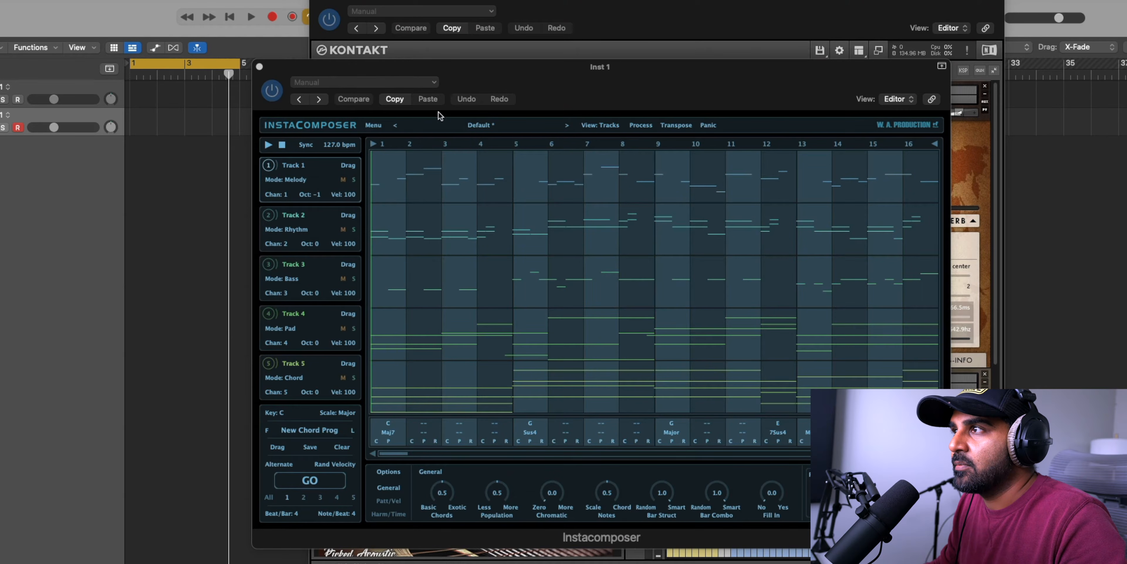
- Move the Instacomposer window beside Kontakt and play back the Oud and Picked Nylon together
left_click_drag(562, 66, 354, 93)
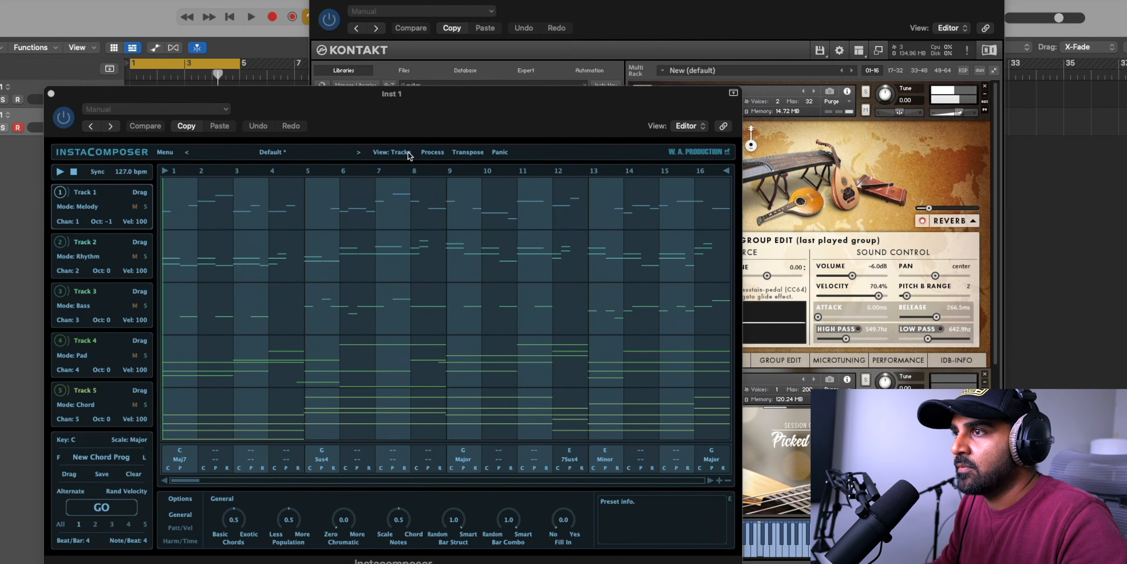
key("space")
left_click(633, 60)
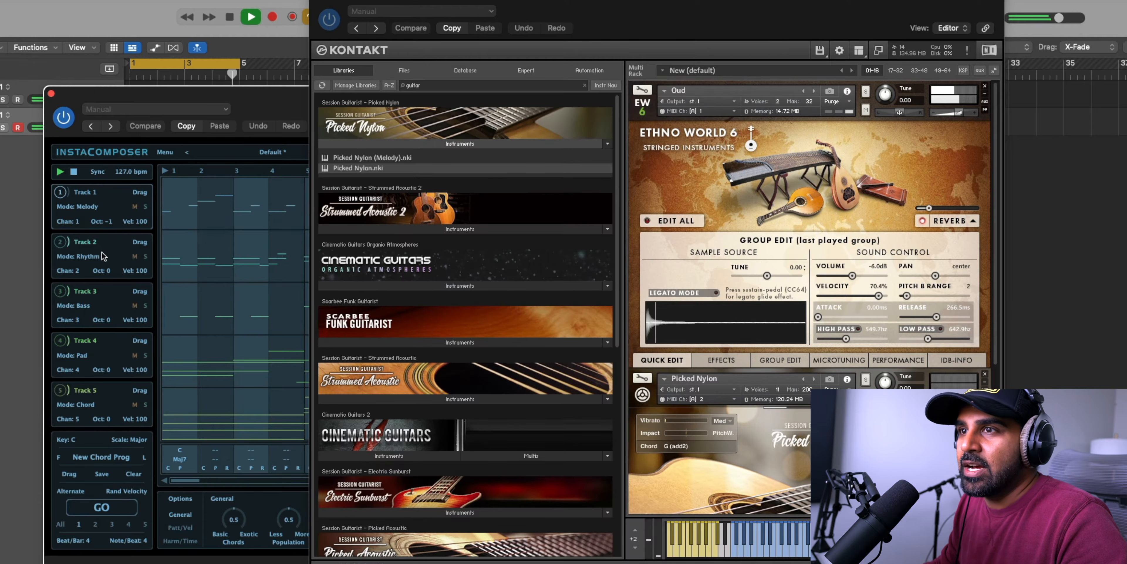
left_click(110, 250)
key("space")
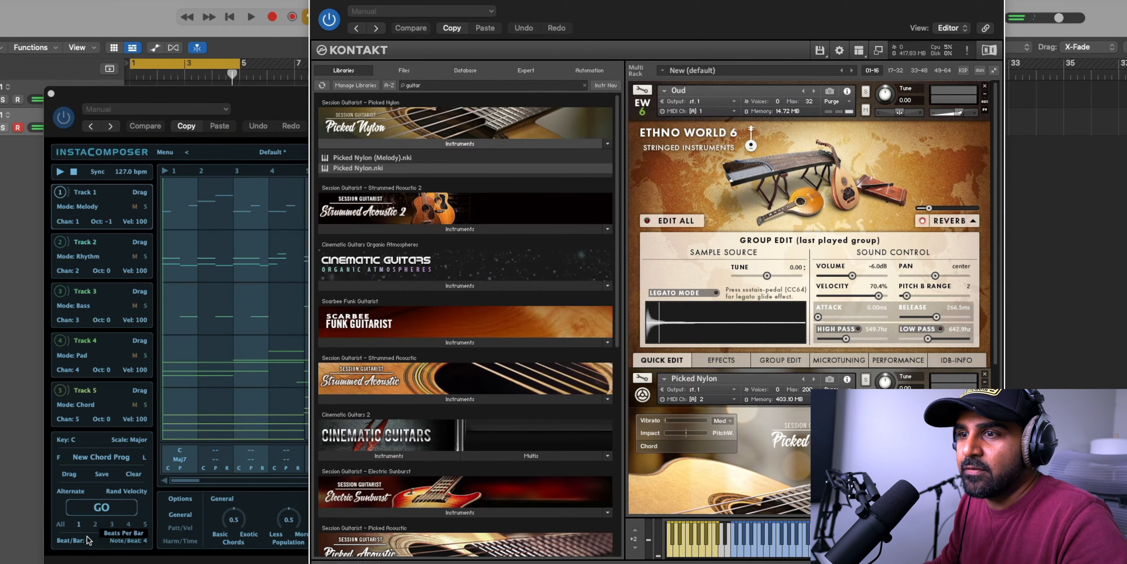
- Generate a new rhythm part for Track 2 only and play it back
left_click(94, 529)
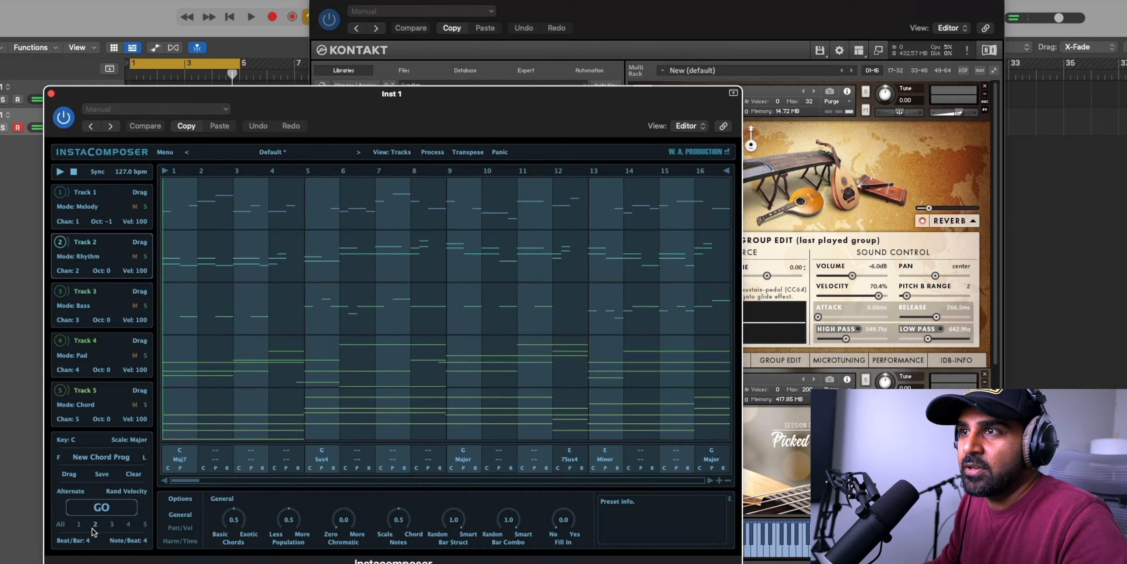
left_click(103, 507)
key("space")
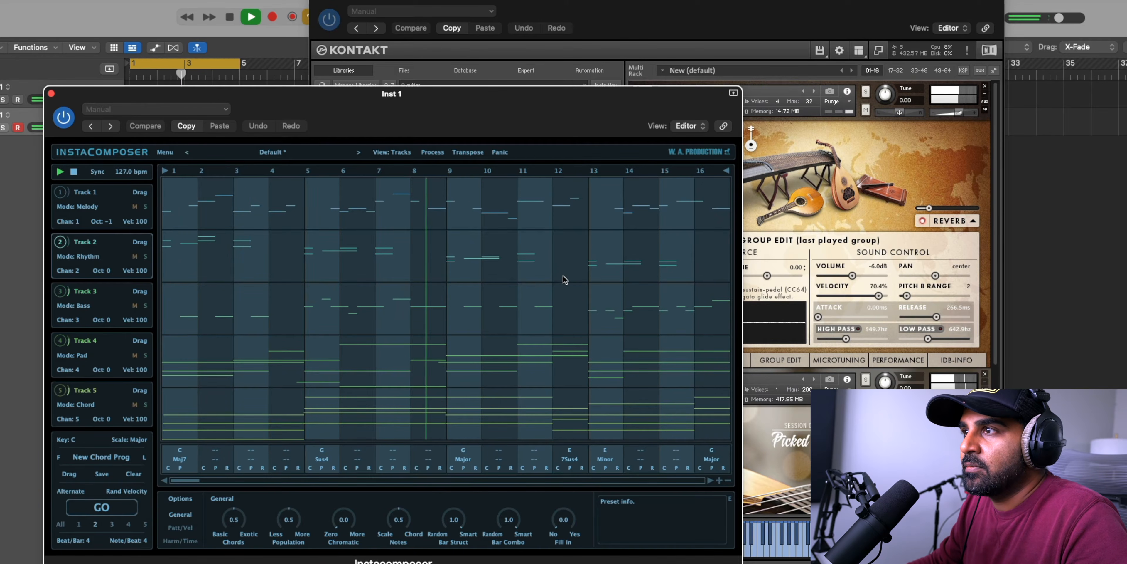
key("space")
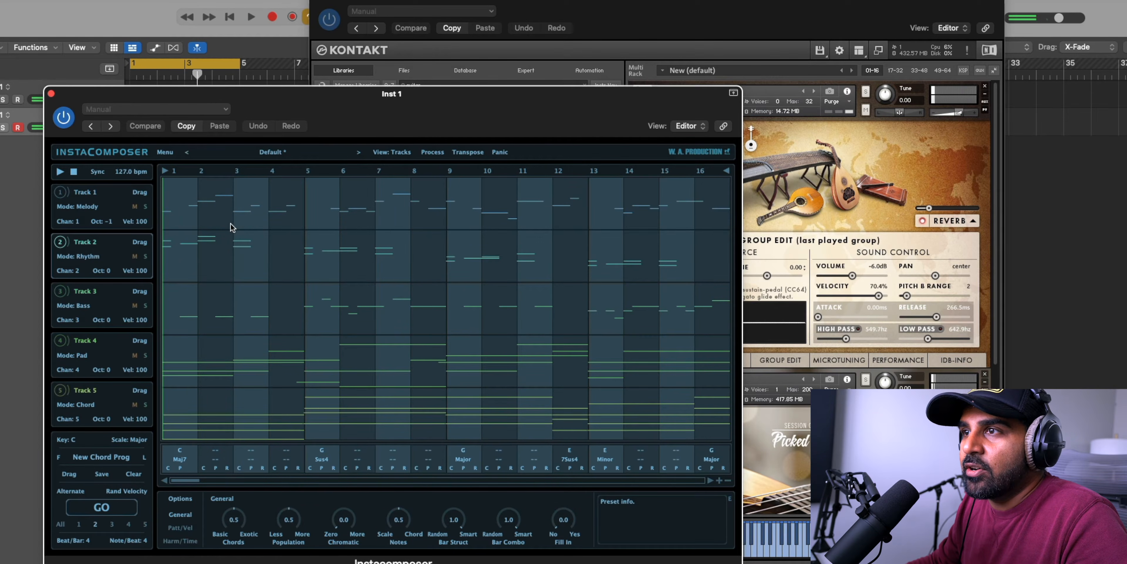
- Check Track 1's melody in the Instacomposer note editor and return to the tracks view
double_click(275, 221)
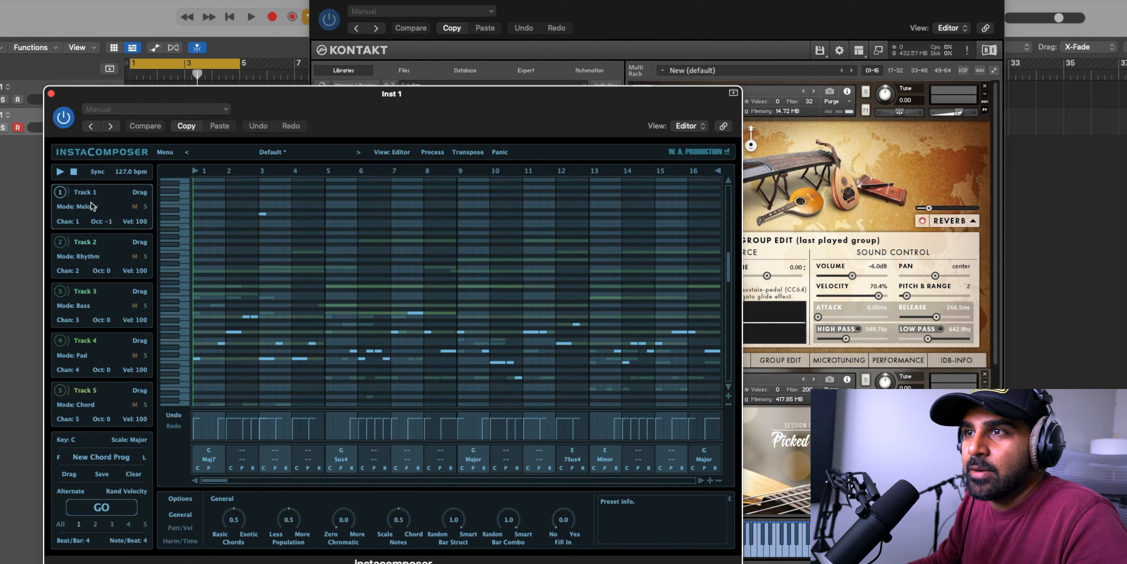
left_click(87, 190)
left_click(399, 155)
left_click(398, 154)
left_click(398, 154)
left_click(398, 154)
left_click(400, 154)
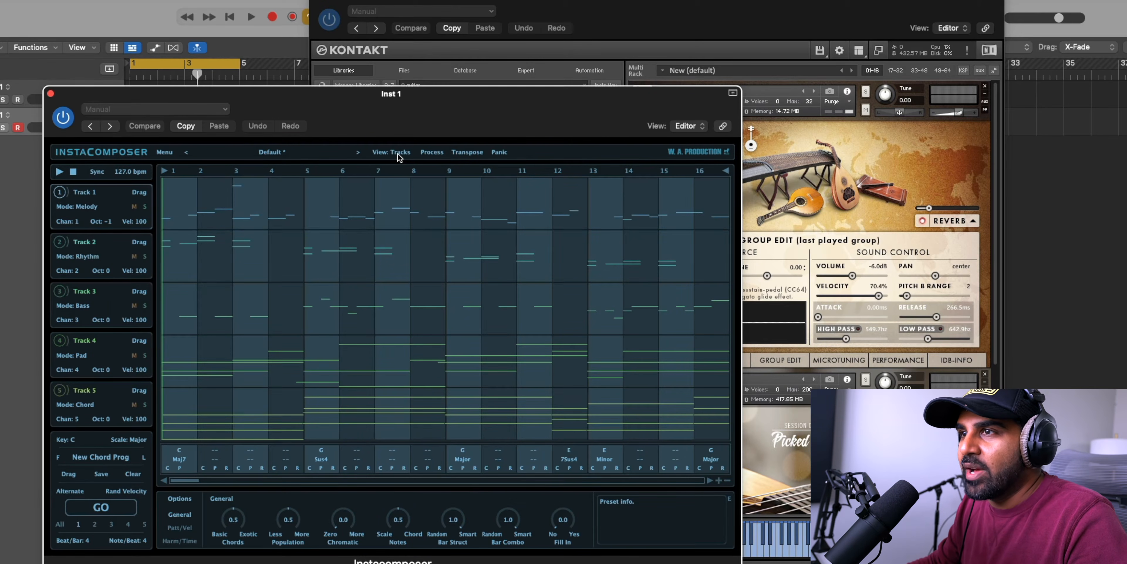
- Clear the Kontakt library search, replace the Oud with Key-Goon Keys from the Trap Mafia library, and play it back
left_click(857, 180)
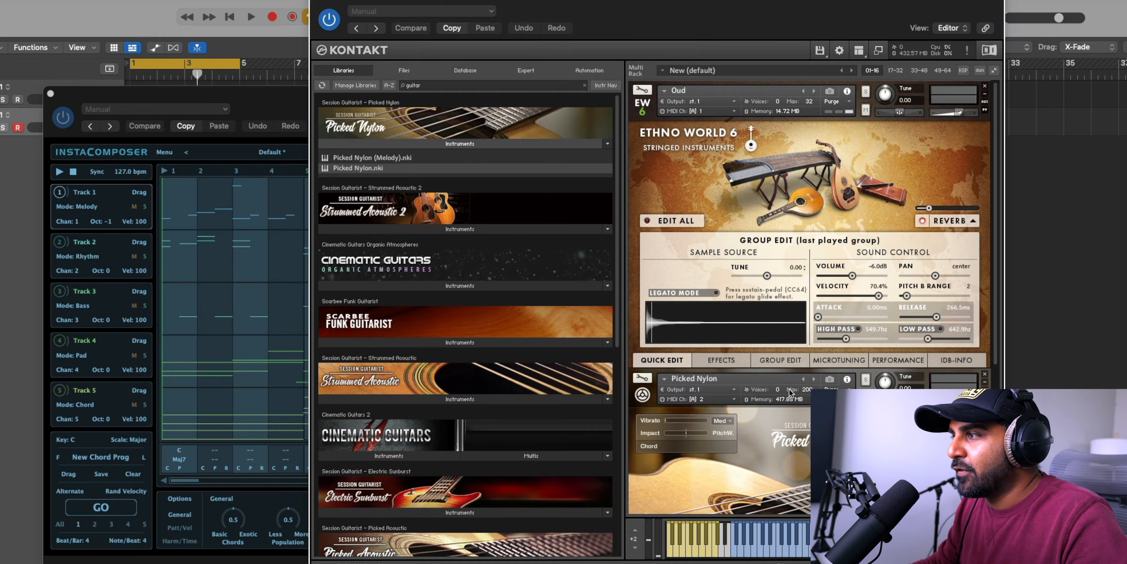
left_click(584, 86)
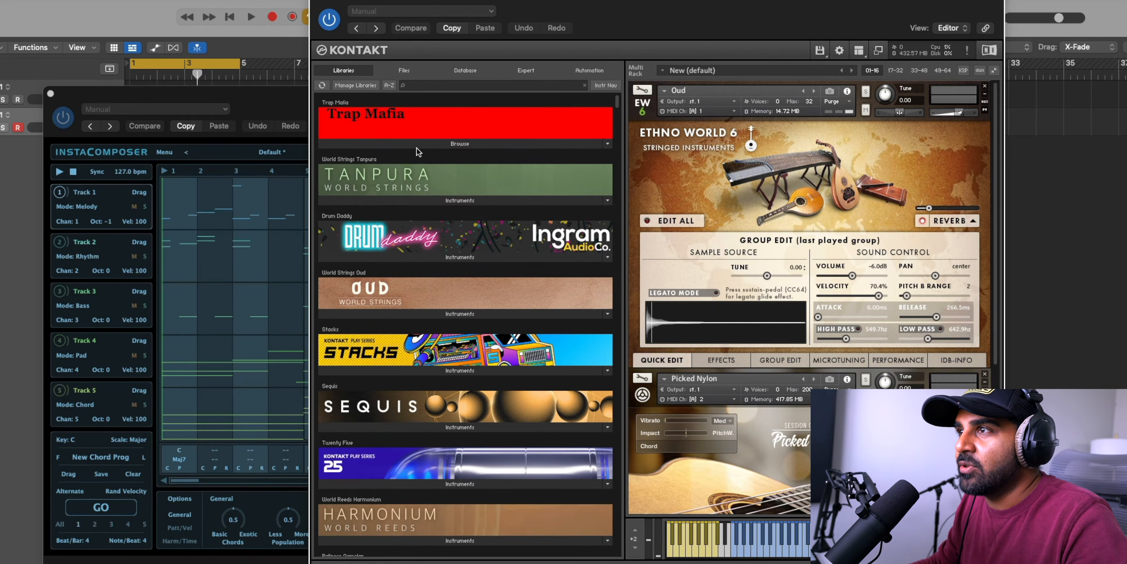
left_click(417, 146)
left_click_drag(353, 191, 771, 172)
key("space")
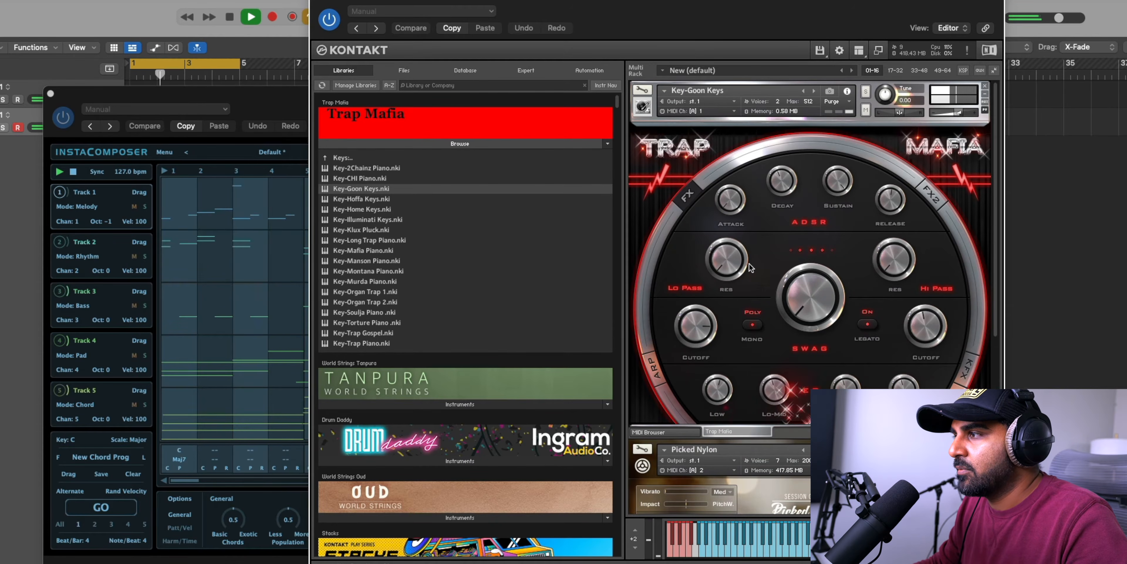
left_click(379, 142)
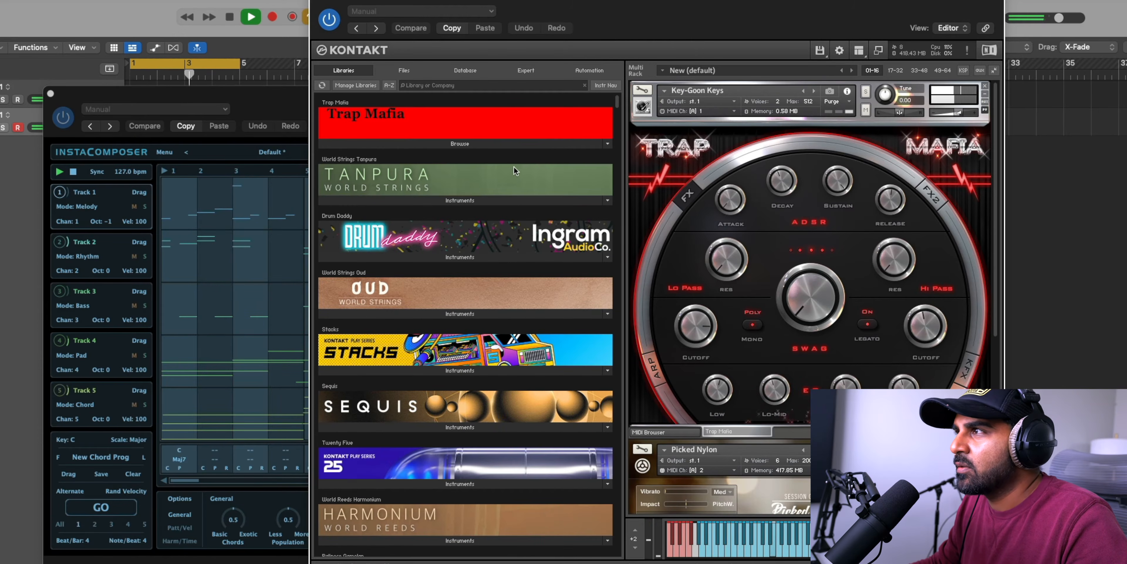
- Collapse Key-Goon Keys and Picked Nylon in the Kontakt rack and stop playback
left_click(985, 96)
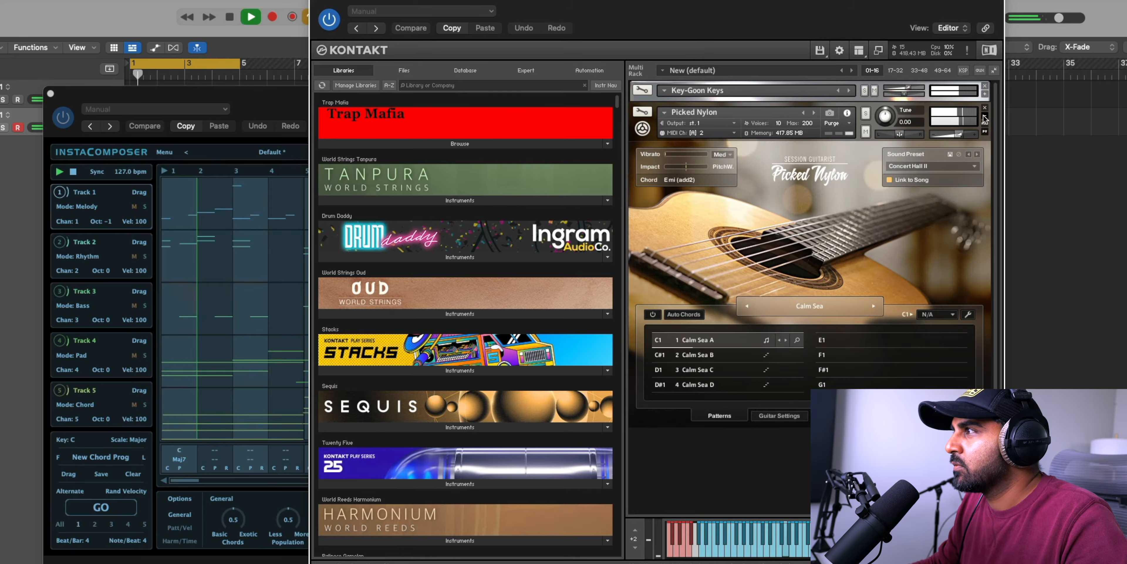
left_click(985, 118)
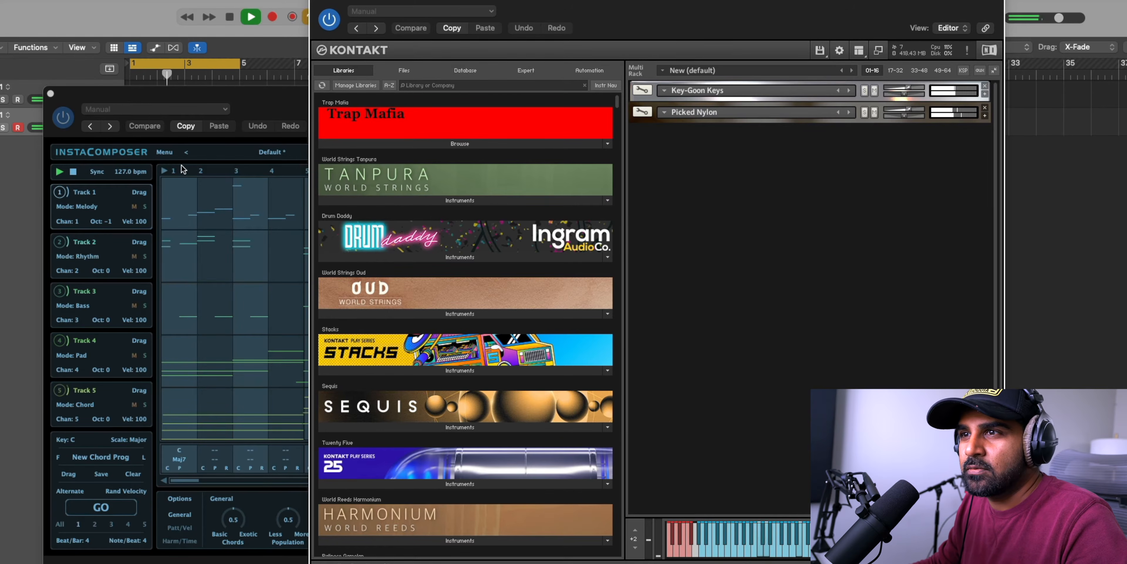
key("space")
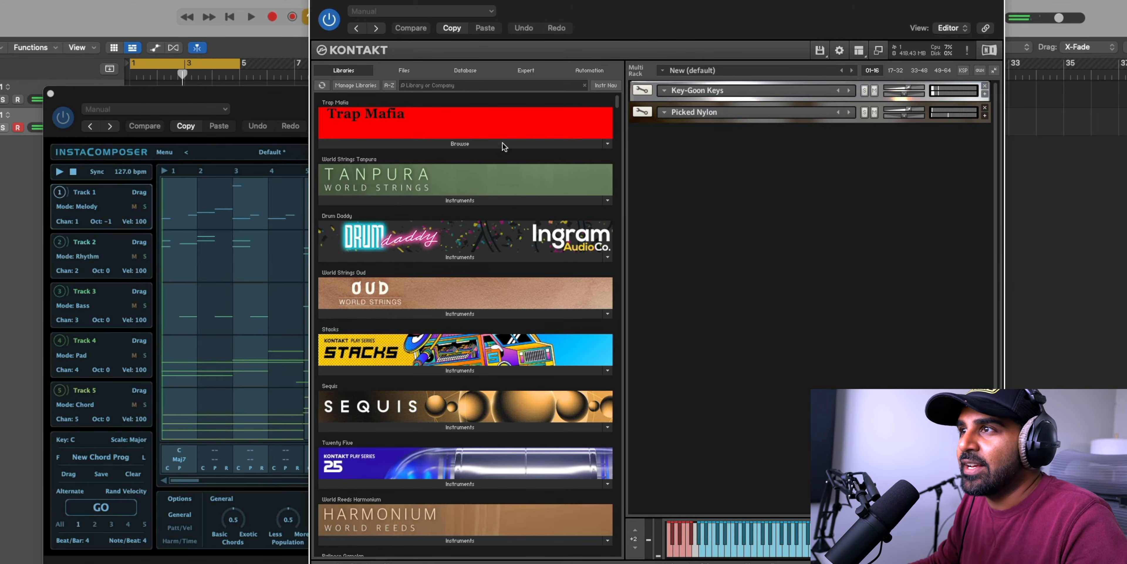
- Load 808-Legit from Trap Mafia's 808 sounds beneath Picked Nylon and expand its controls
left_click(458, 145)
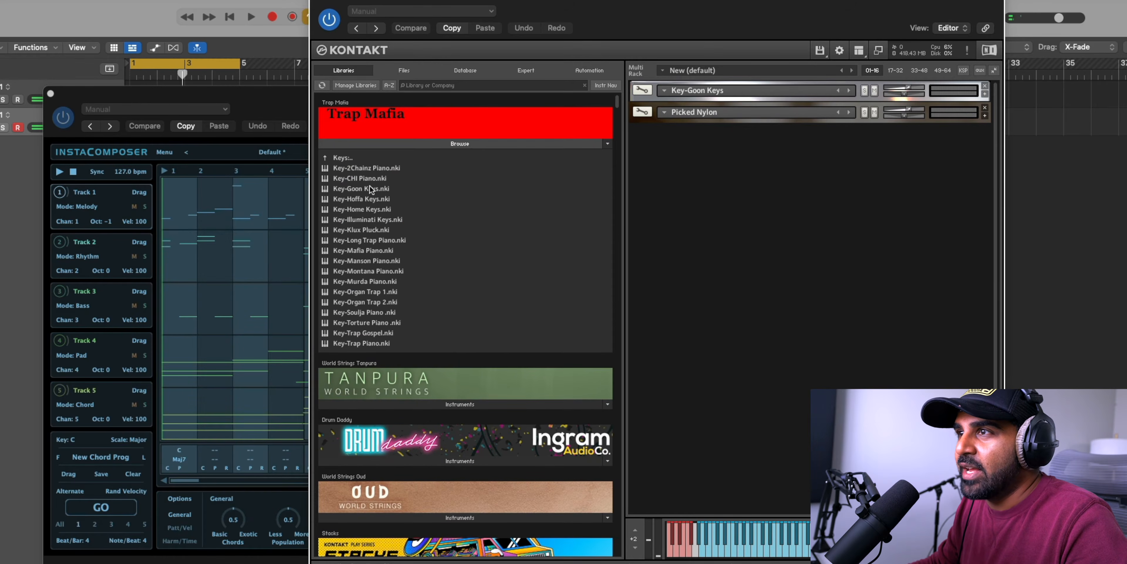
left_click(357, 158)
double_click(350, 179)
left_click_drag(363, 200, 786, 233)
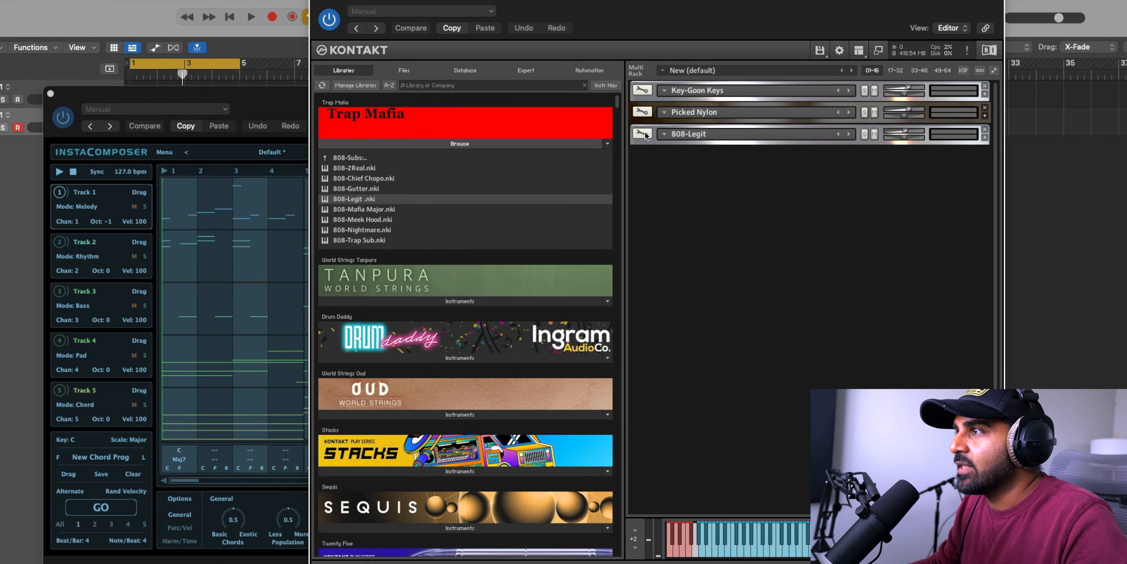
left_click(986, 138)
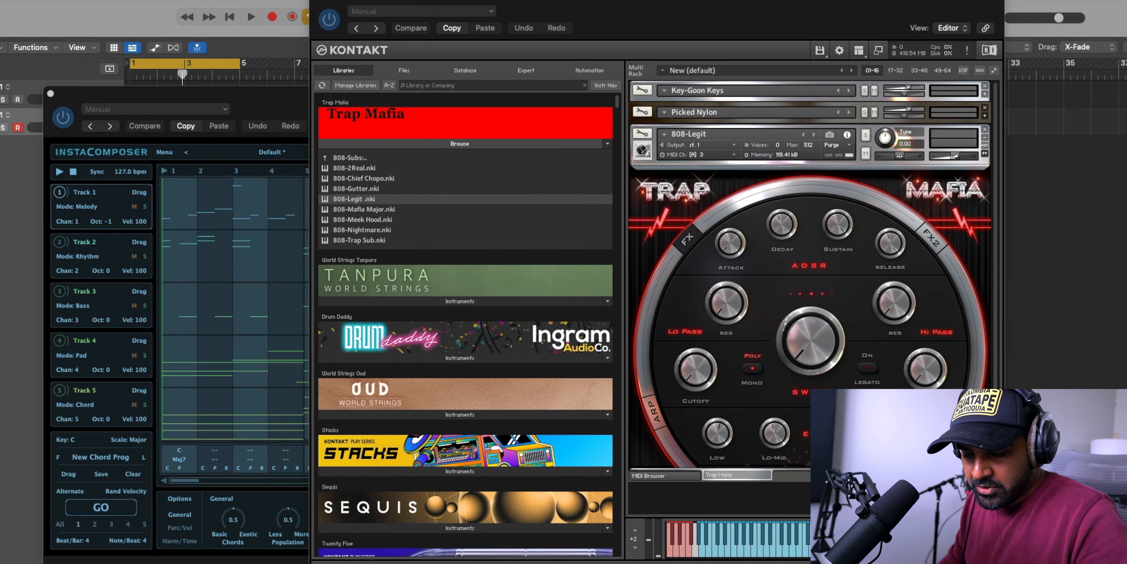
- Add a third track for the 808-Legit, raise the instrument's volume and play it back
key("ctrl+Return")
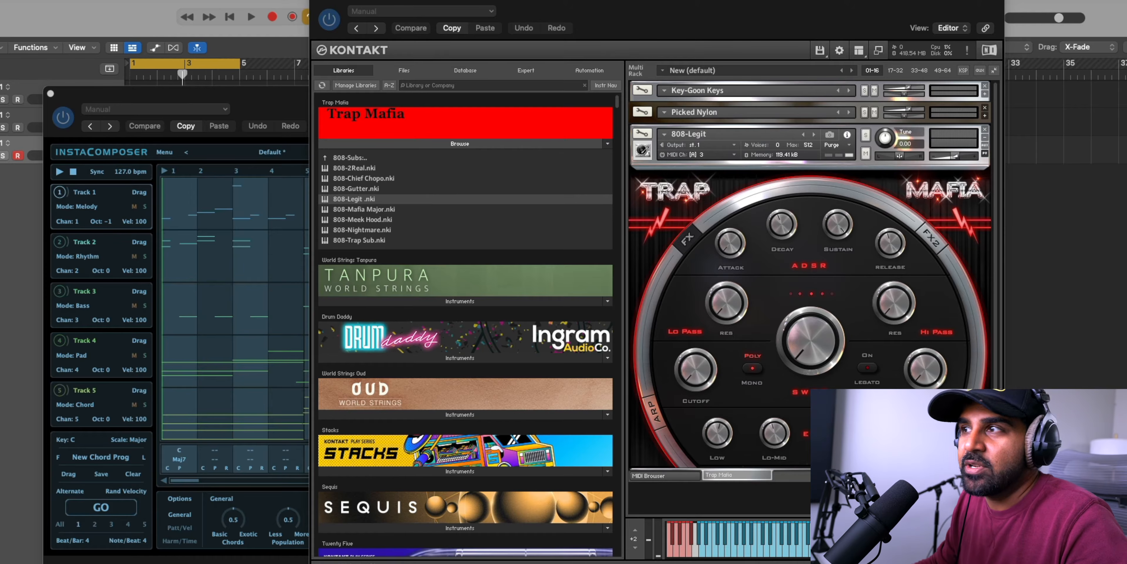
left_click_drag(955, 157, 969, 157)
key("space")
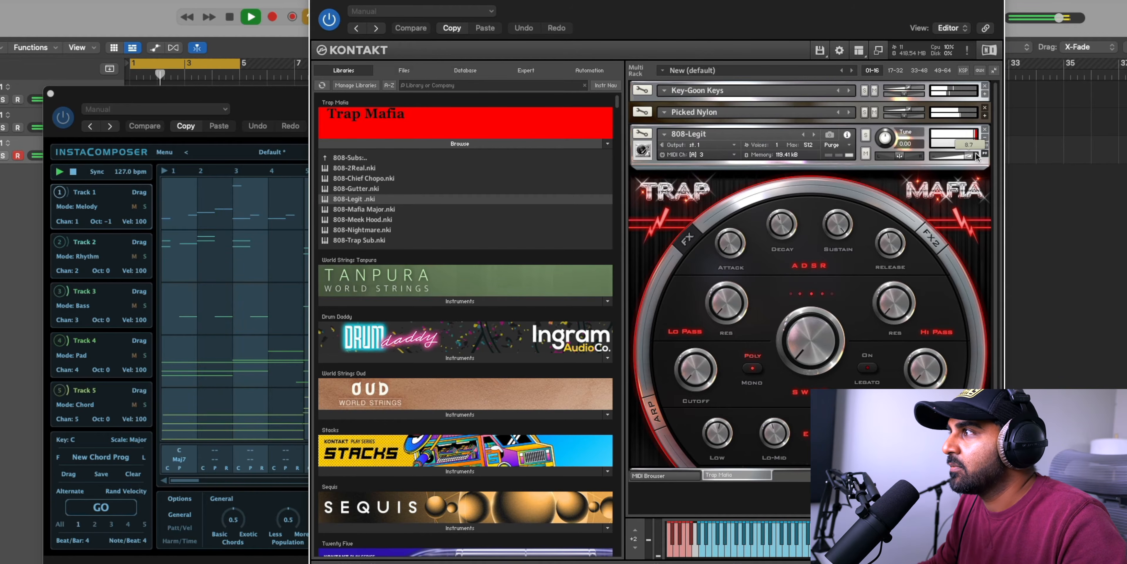
key("space")
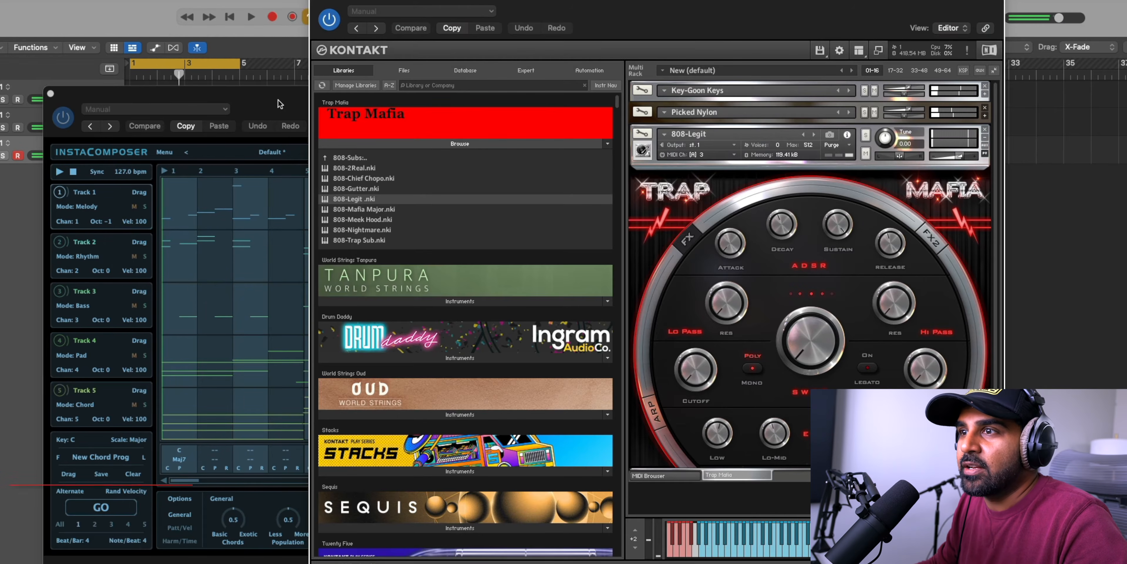
- Generate new bass parts for Track 3 only in Instacomposer and play them back
left_click(279, 103)
left_click(114, 293)
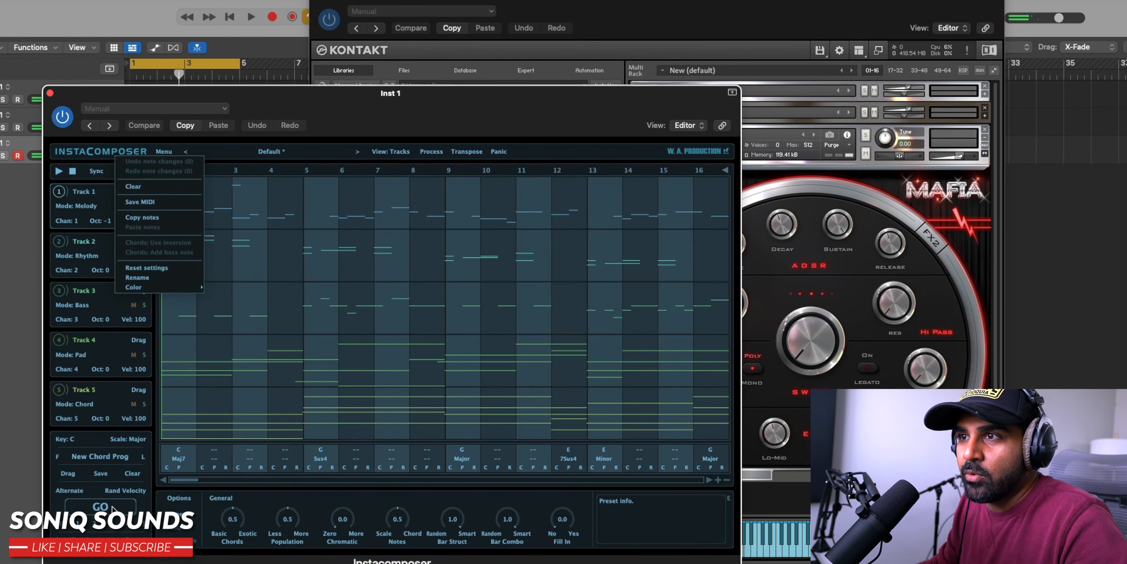
left_click(71, 269)
left_click(110, 523)
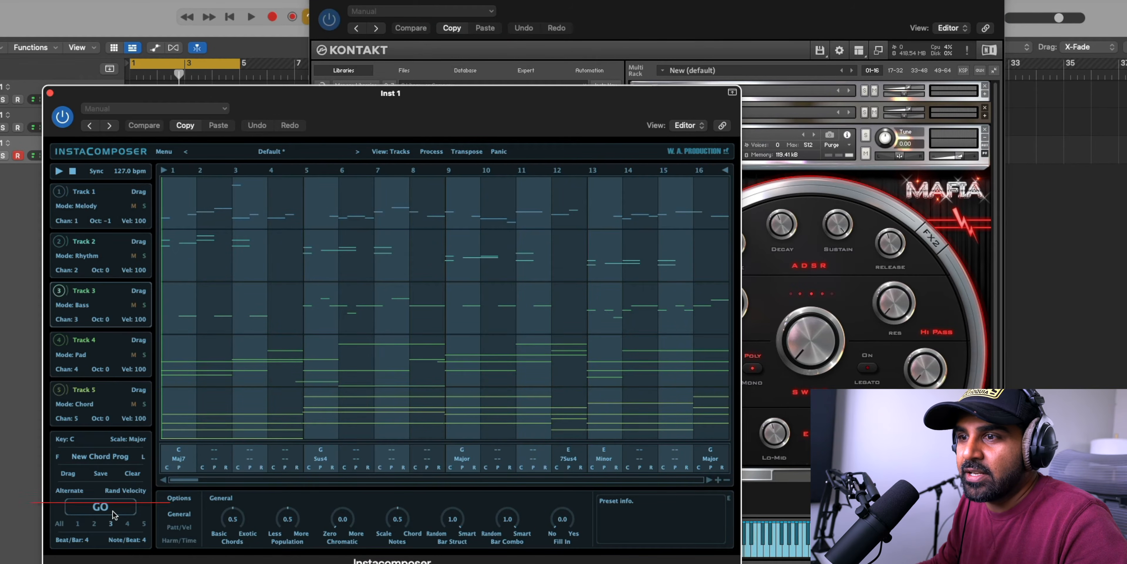
key("space")
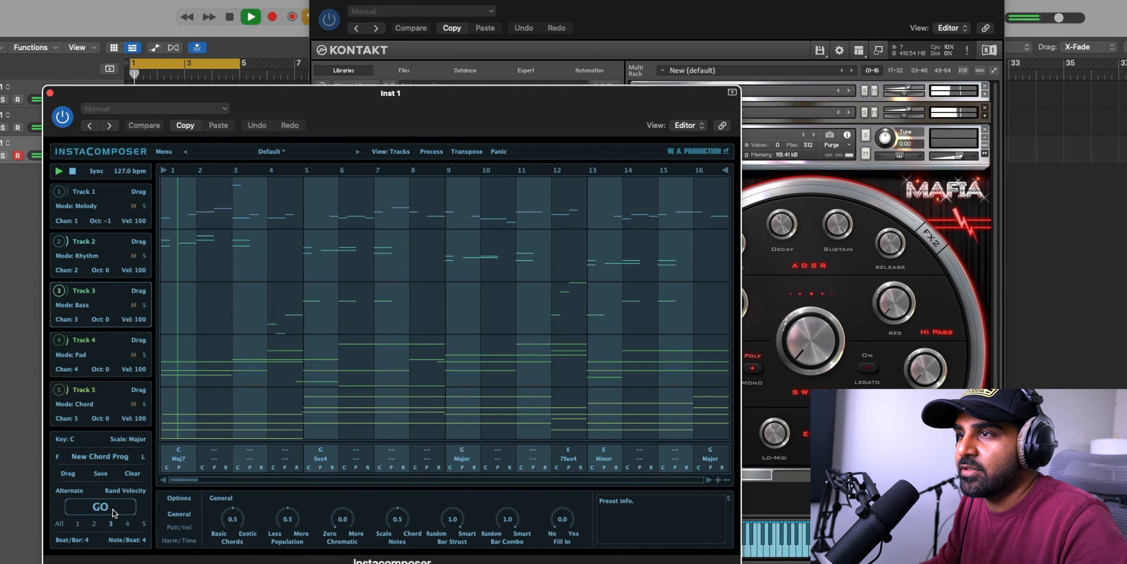
left_click(114, 509)
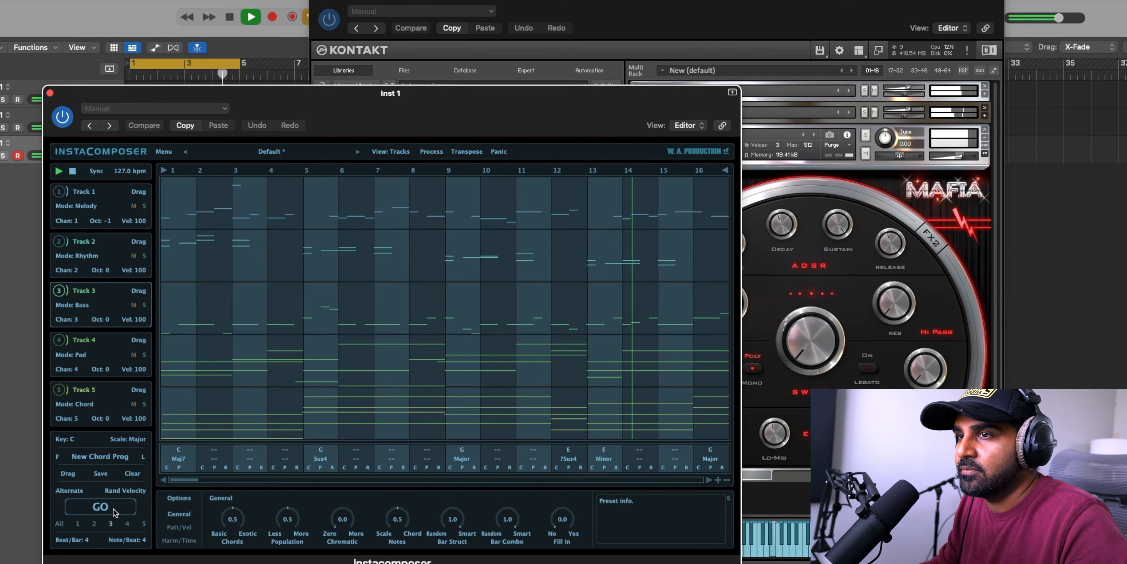
key("space")
- Set Track 3's mode to Pad and Track 4's to Chord, and mute Track 5
left_click(83, 305)
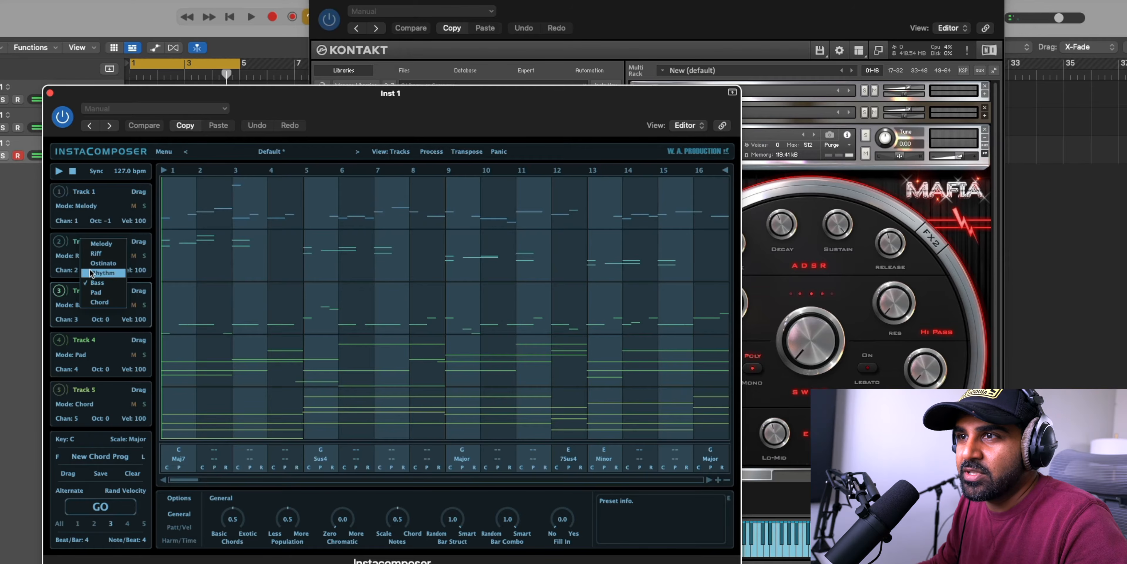
left_click(115, 291)
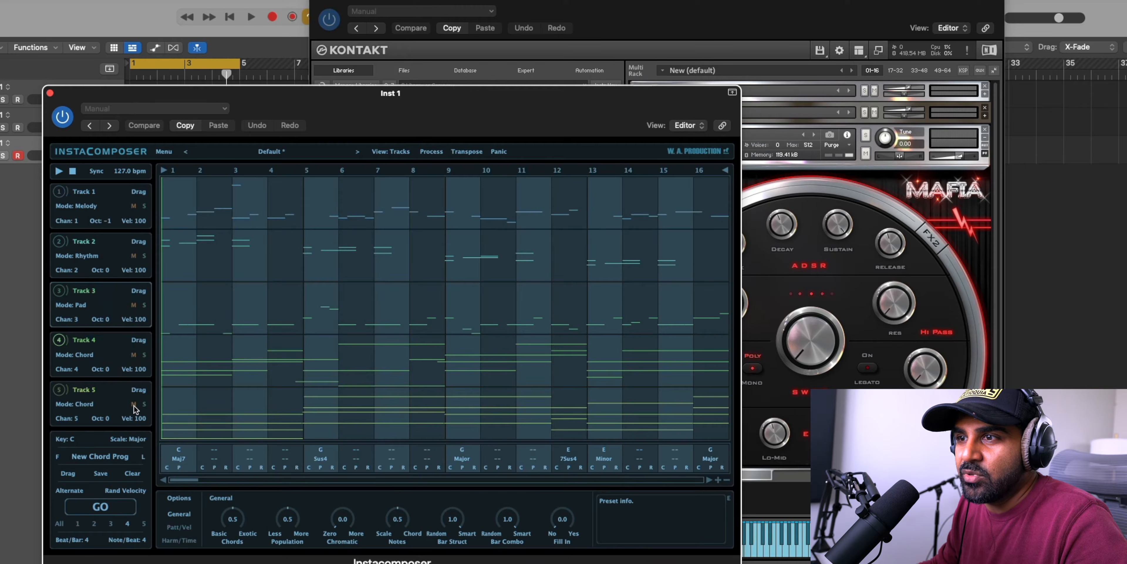
right_click(117, 294)
- Replace 808-Legit in Kontakt with String-Hood Mafia from Trap Mafia's strings and lower its volume during playback
left_click(714, 28)
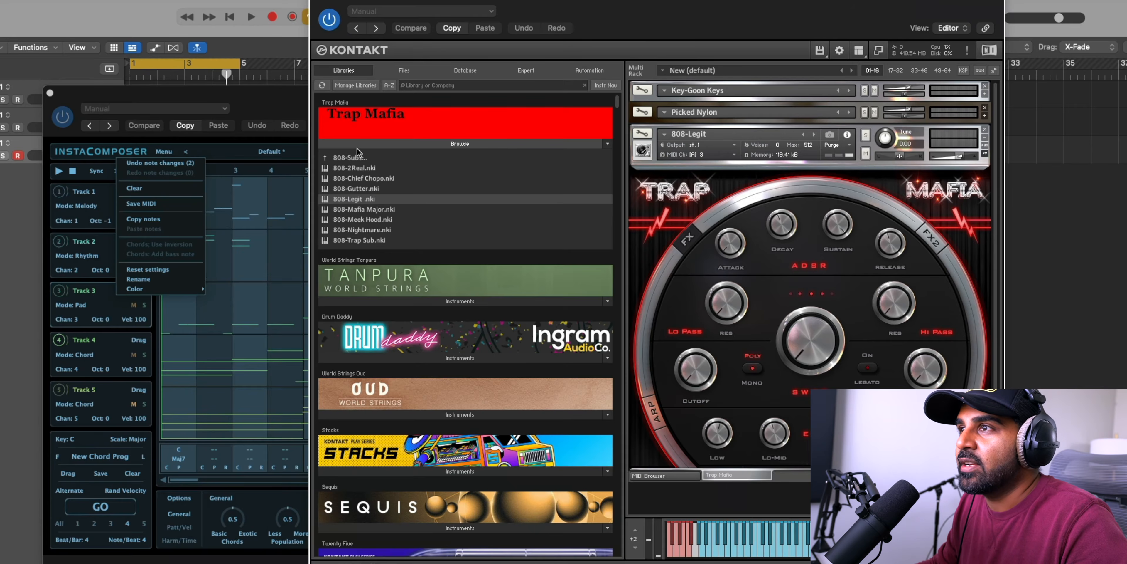
double_click(351, 157)
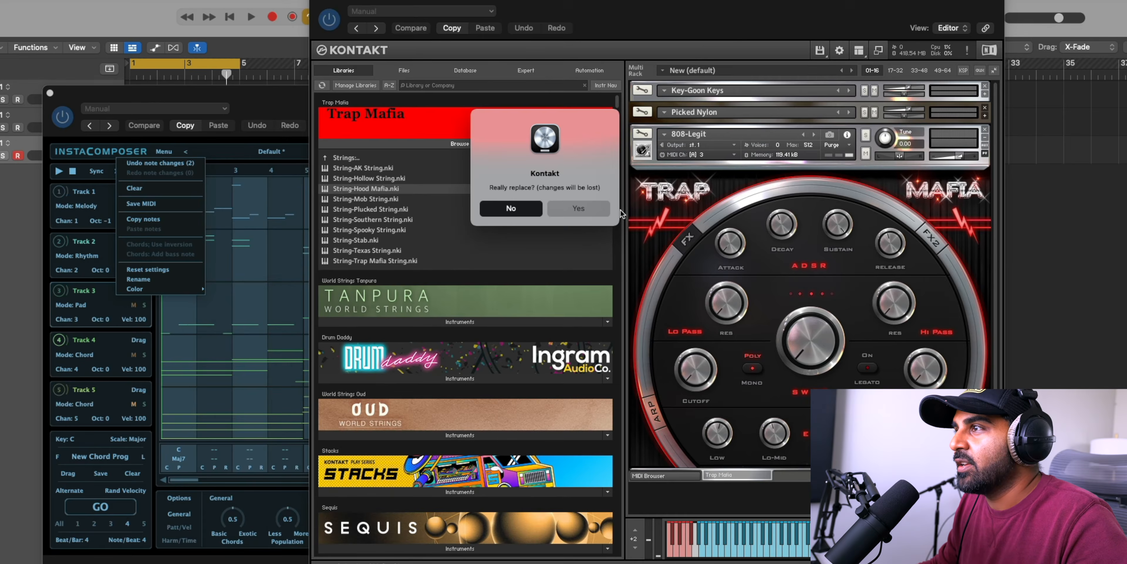
left_click(579, 208)
key("space")
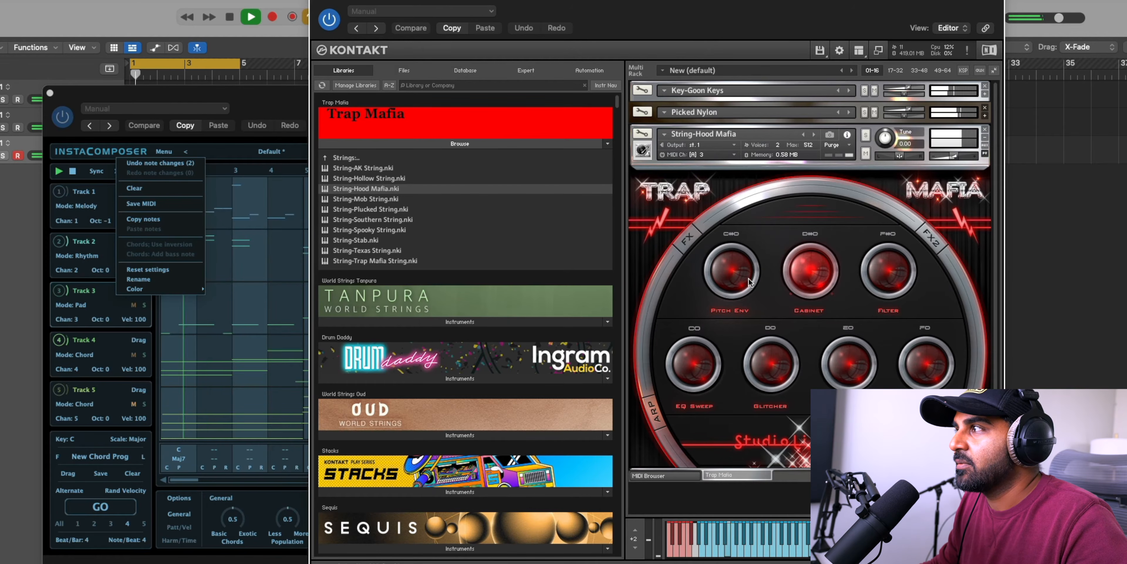
left_click_drag(954, 157, 944, 158)
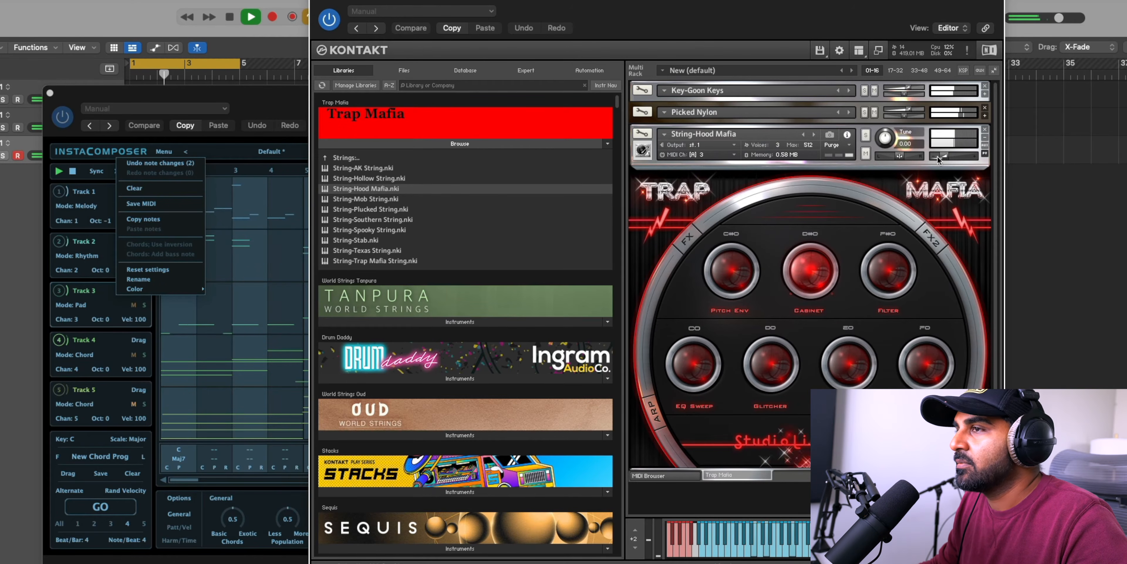
- Set Track 3's octave to +1 in Instacomposer and play back the result
left_click(37, 276)
left_click(106, 320)
left_click(125, 265)
key("space")
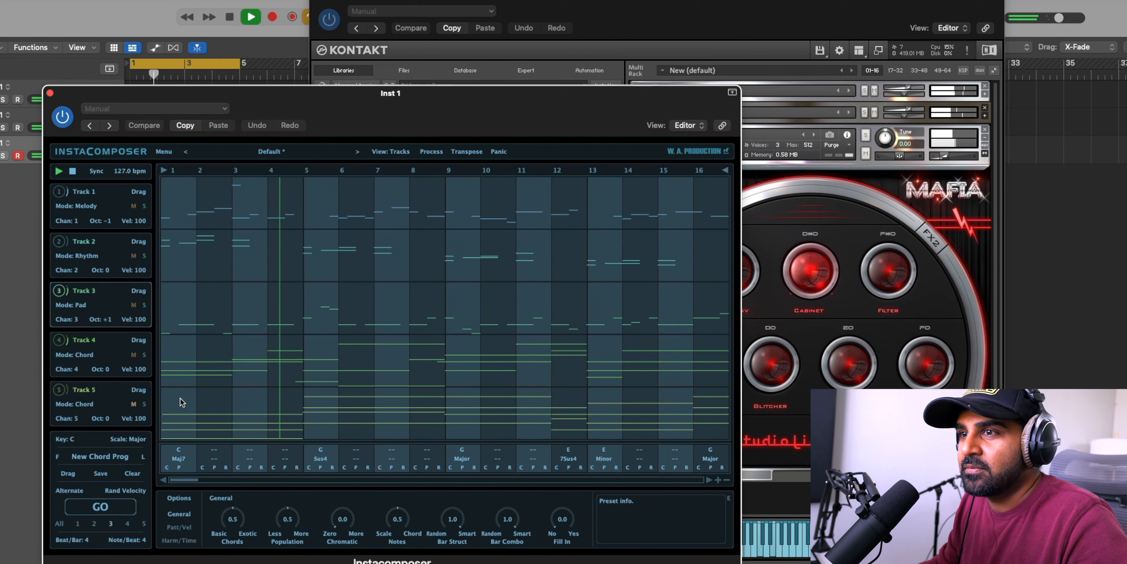
key("space")
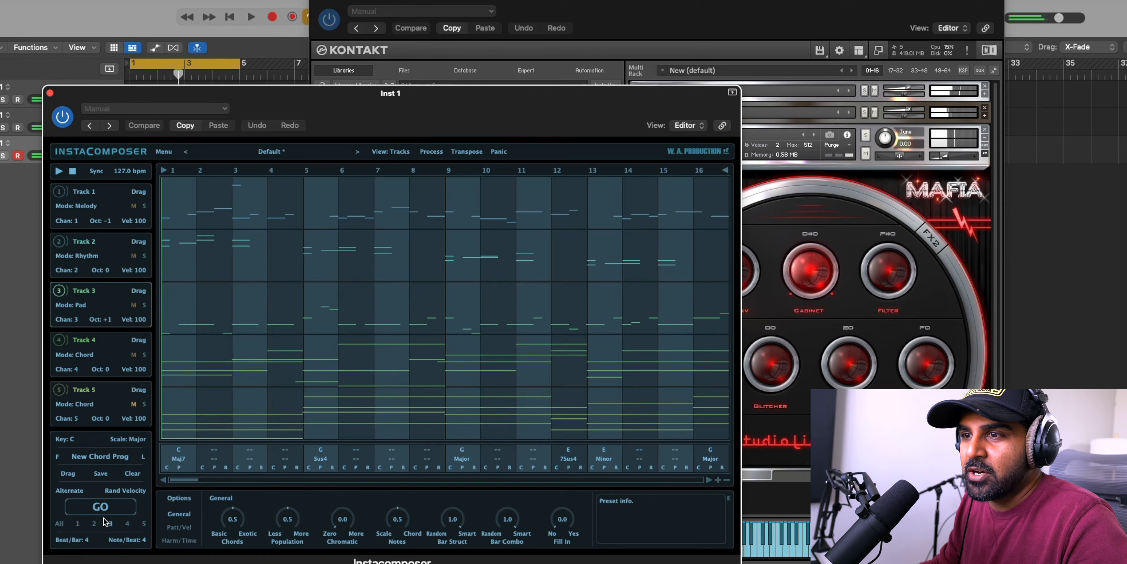
- Generate a new pad part for Track 3 and play it back while moving the Kontakt window aside
left_click(101, 507)
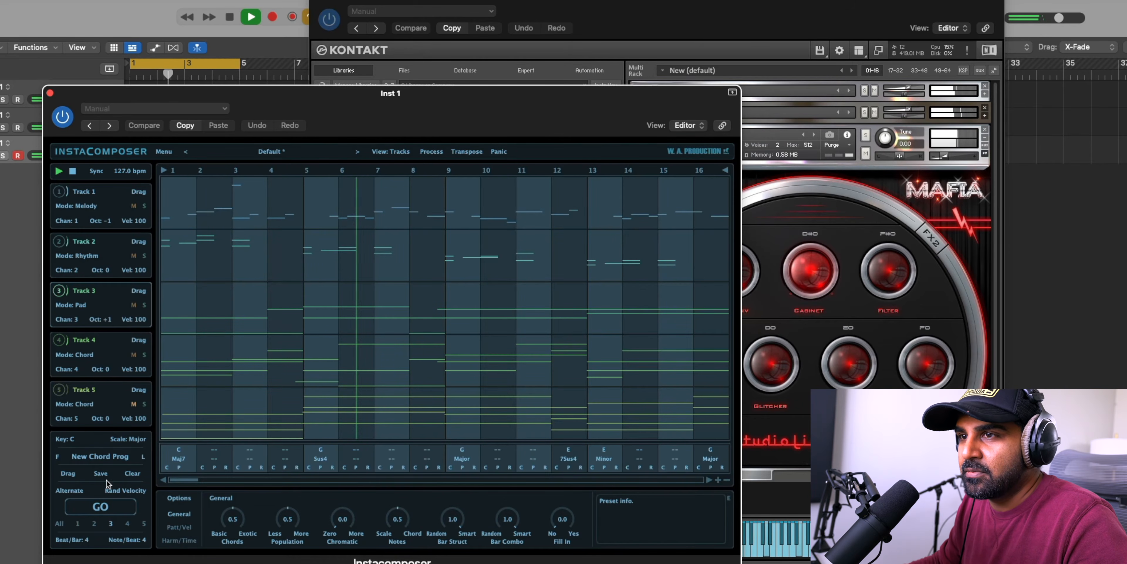
left_click_drag(730, 30, 786, 31)
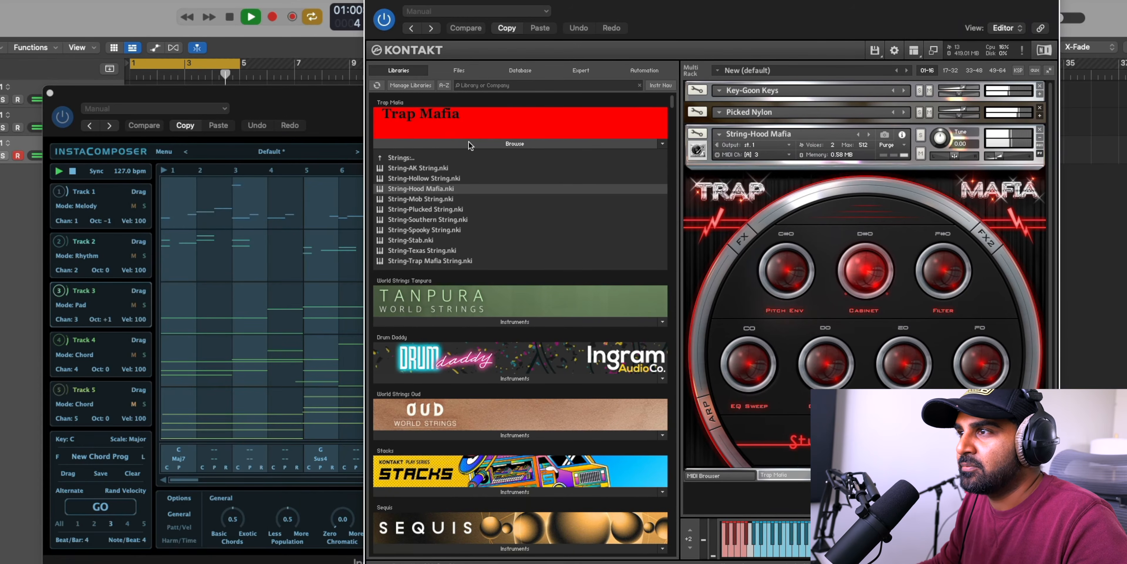
key("space")
- Add Analog Strings as the fourth Kontakt instrument and swap Picked Nylon for Glaze with the Dark Delight preset
left_click(469, 144)
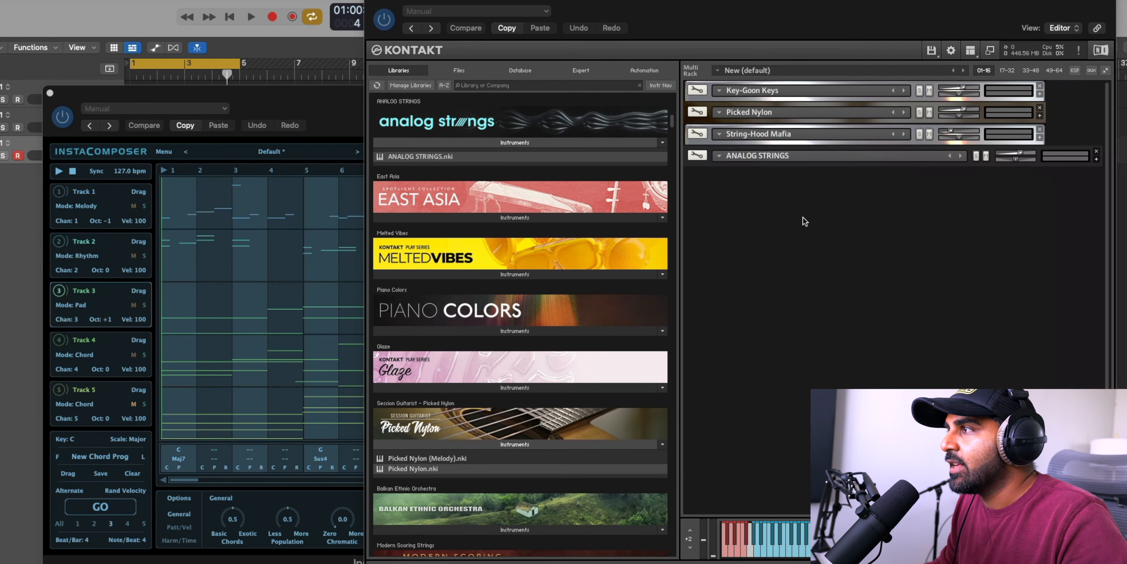
left_click(1095, 160)
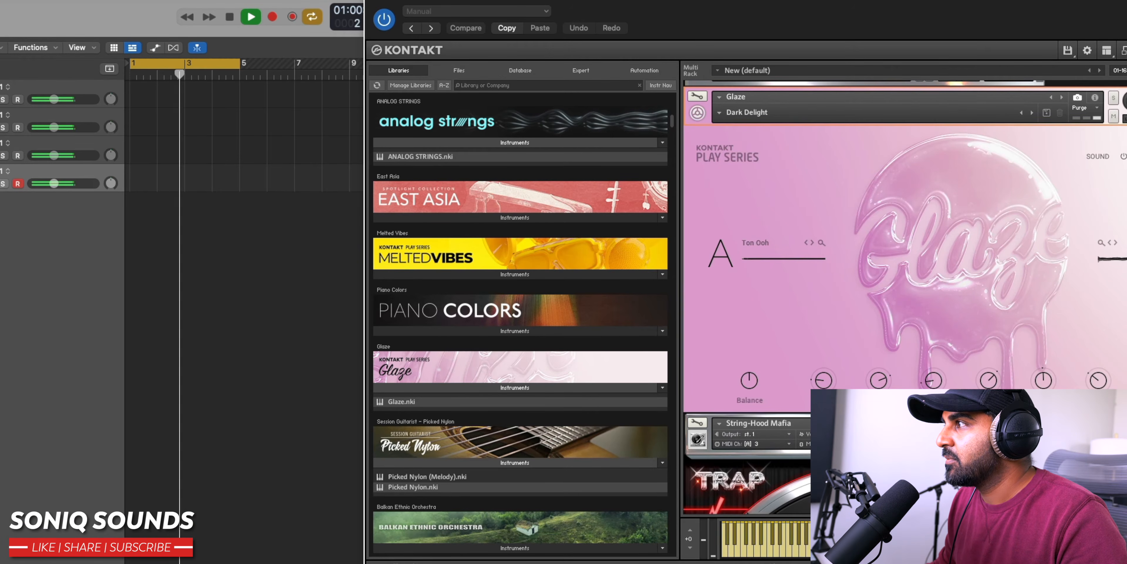
scroll(704, 90, "up", 1)
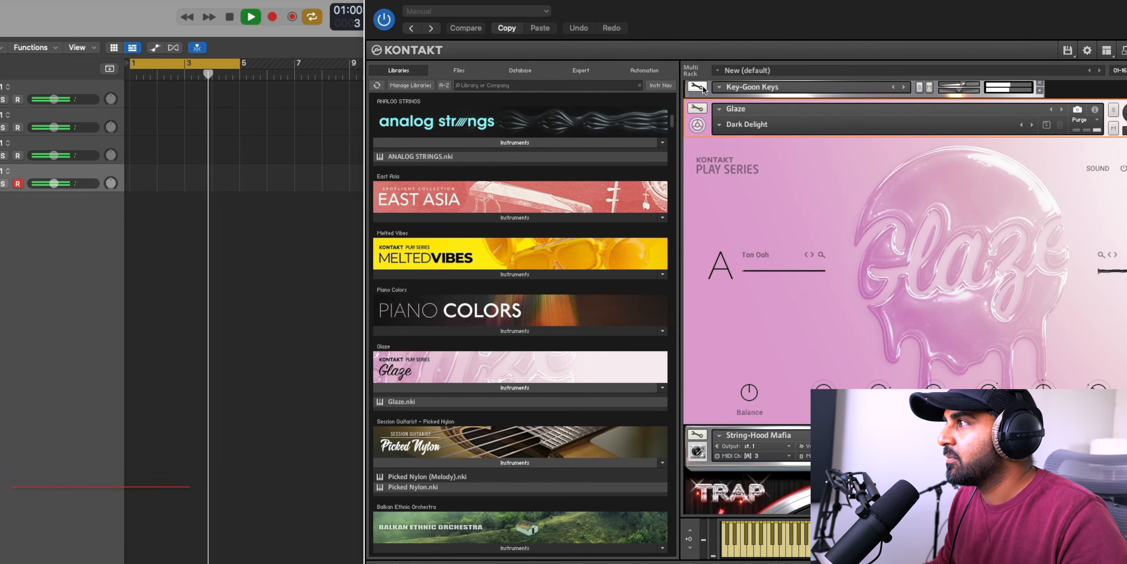
- Lower the Key-Goon Keys volume during playback, then stop and close the Kontakt window
left_click(1040, 91)
left_click_drag(1014, 111, 1005, 111)
scroll(1033, 305, "down", 10)
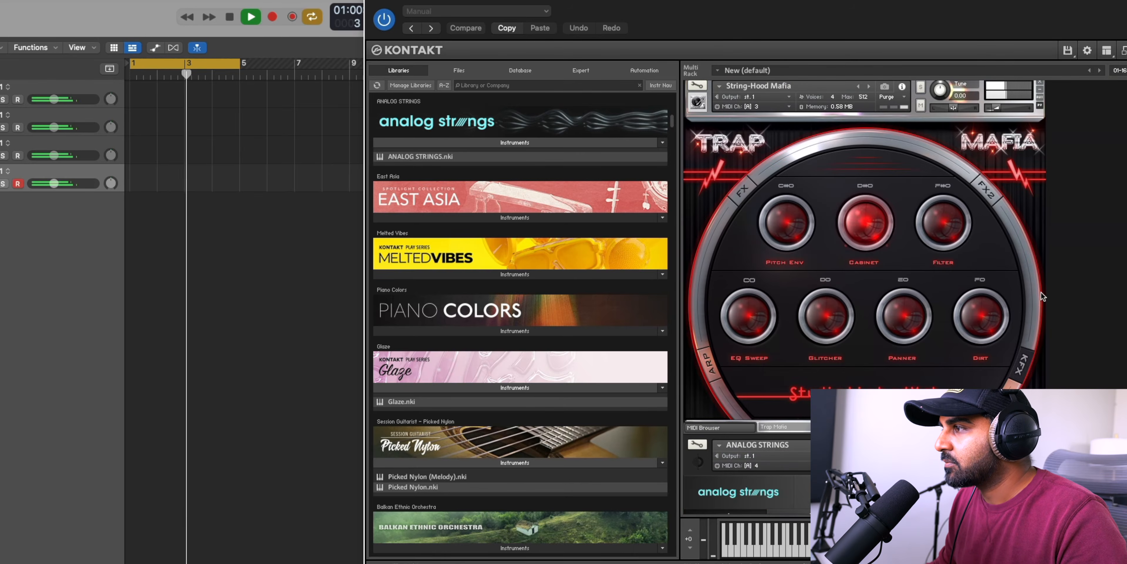
scroll(1042, 297, "down", 5)
key("space")
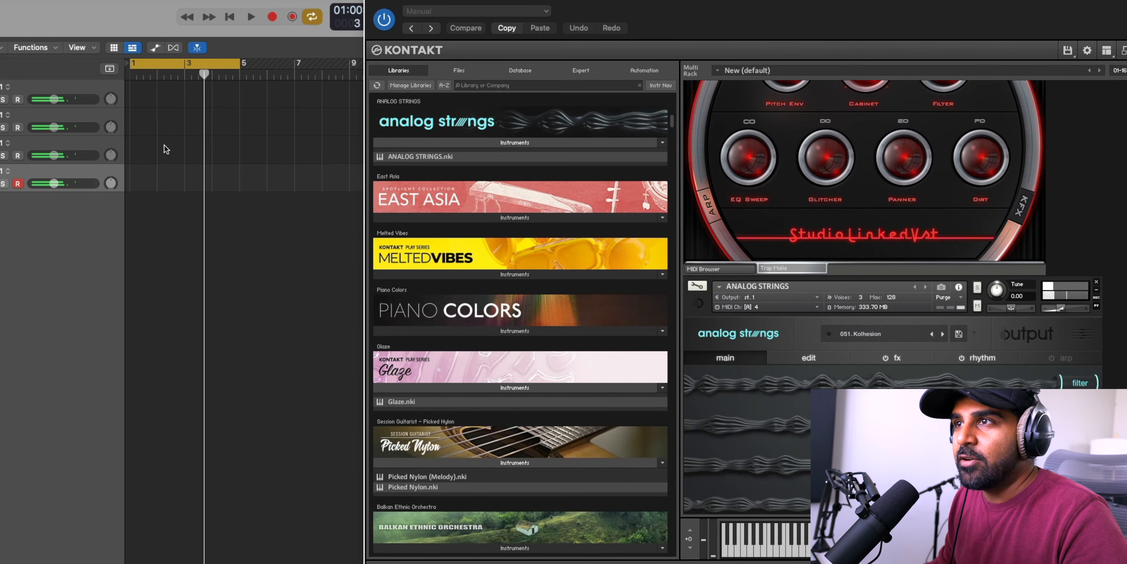
left_click(373, 1)
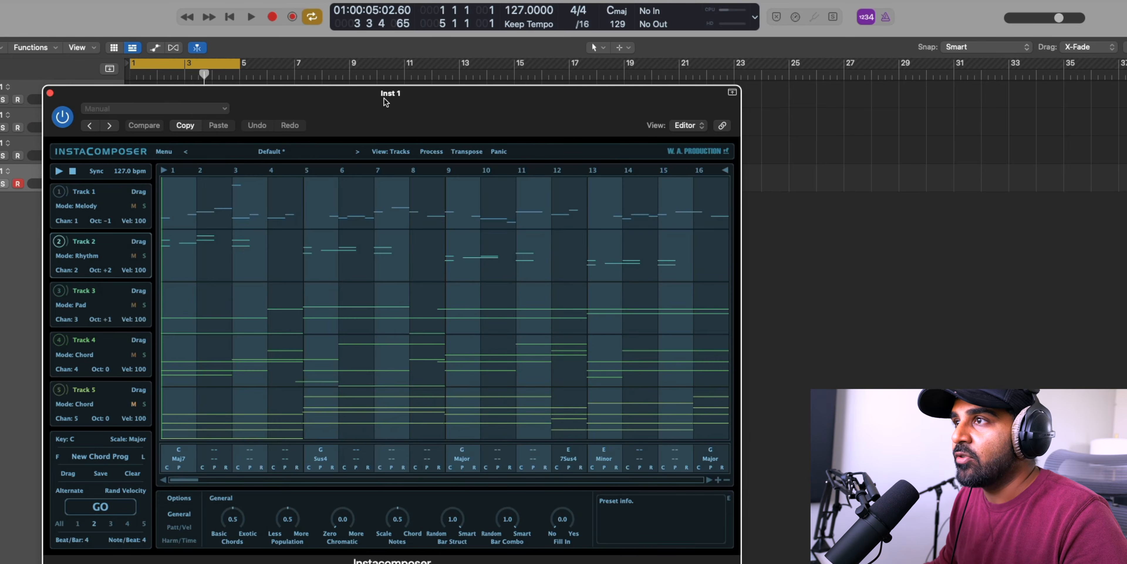
- Move the Instacomposer window aside and place all of its MIDI parts in the arrangement, starting at bar 1
left_click_drag(390, 97, 857, 56)
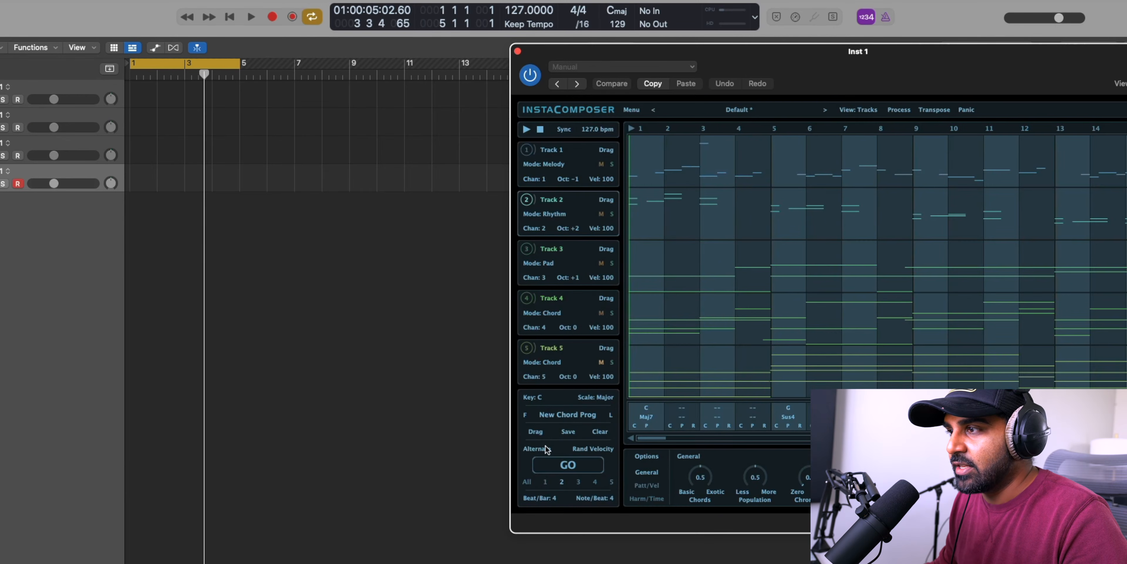
left_click_drag(535, 433, 131, 97)
left_click_drag(333, 379, 125, 206)
- Remove the fifth imported part and move the four remaining AllInstaTracks regions onto the four Inst 1 tracks
left_click(211, 356)
left_click(173, 317)
key("Delete")
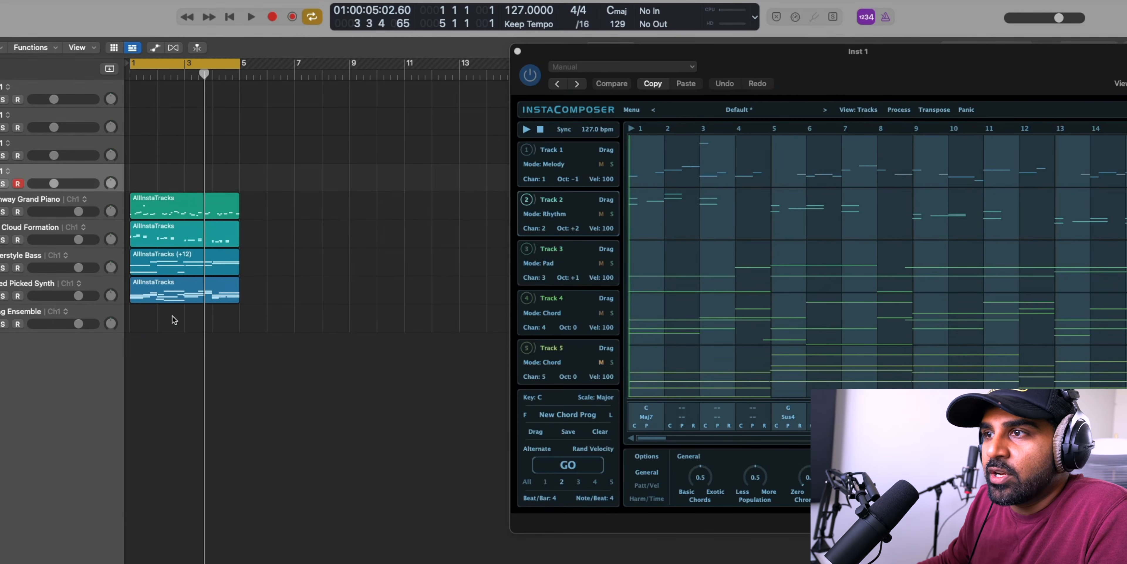
left_click_drag(332, 307, 145, 198)
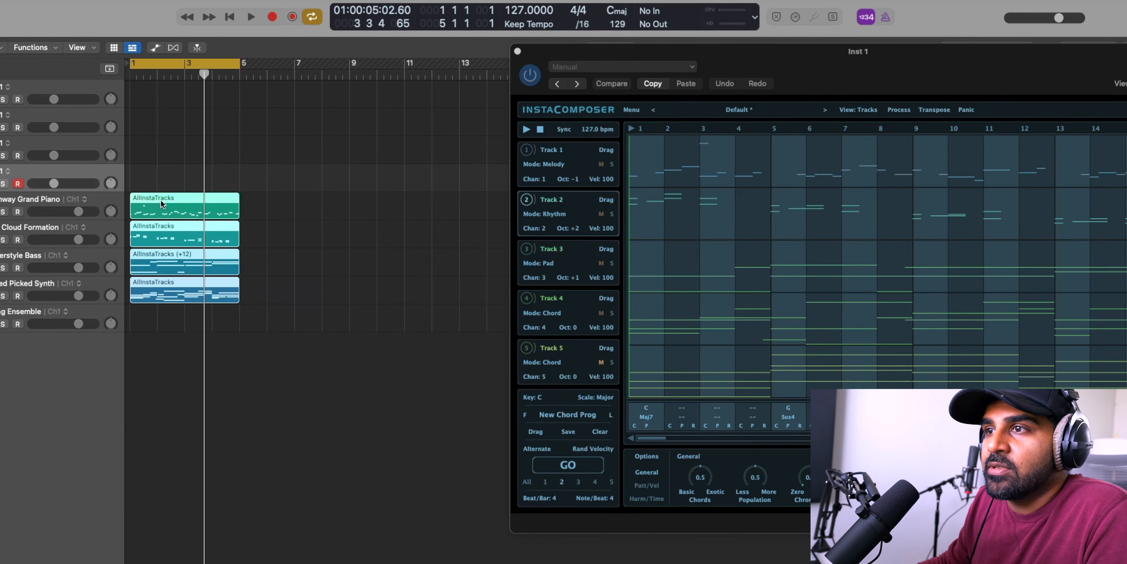
key("super+z")
- Turn off Start And Stop with Host's Playback in Instacomposer and play back the four arranged regions
left_click(632, 110)
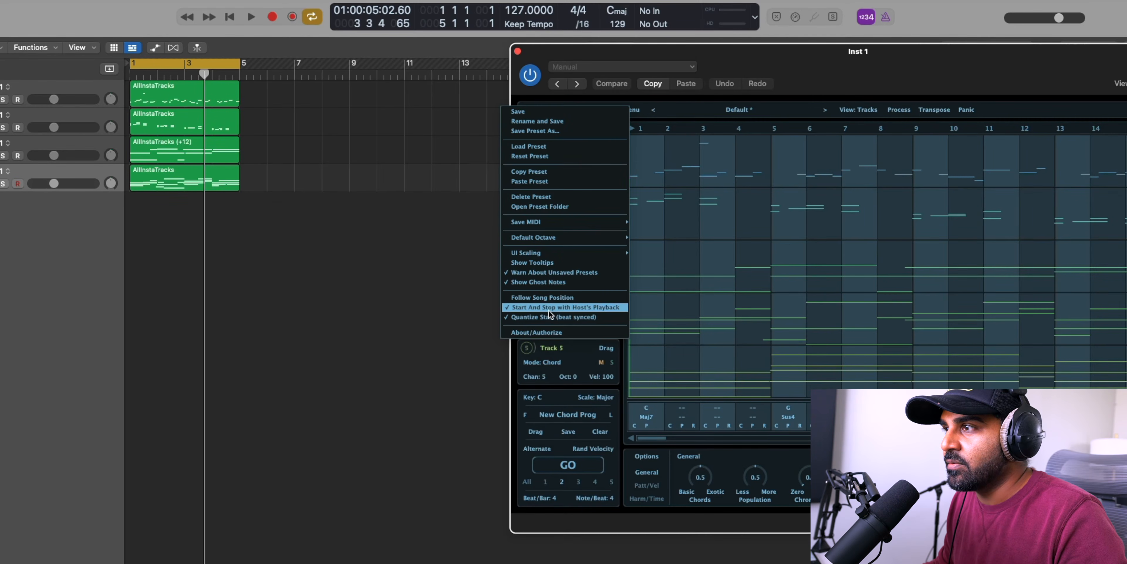
left_click(549, 308)
left_click(253, 294)
key("space")
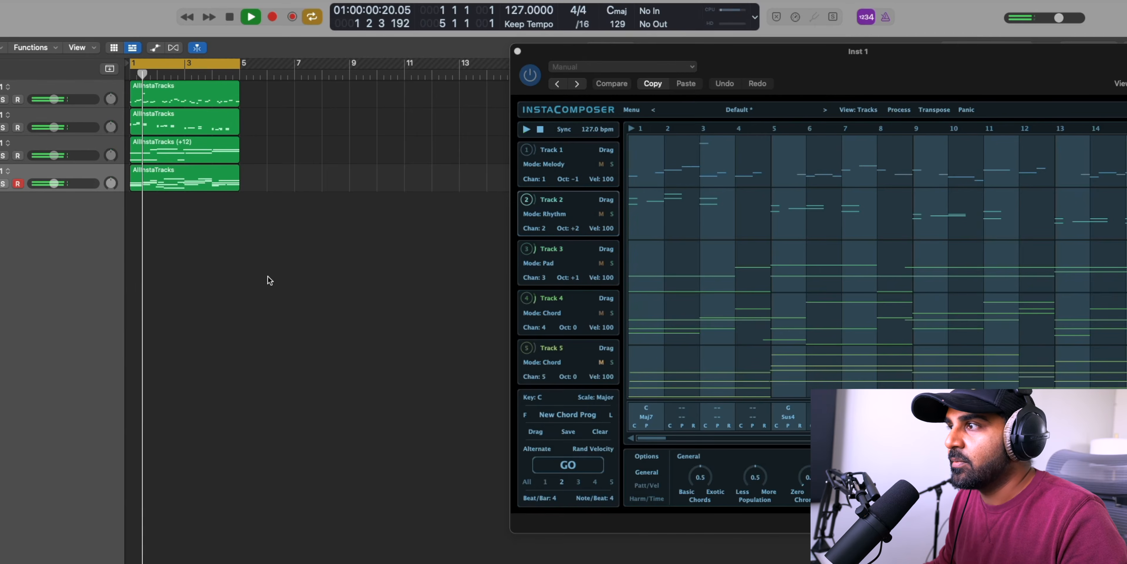
key("space")
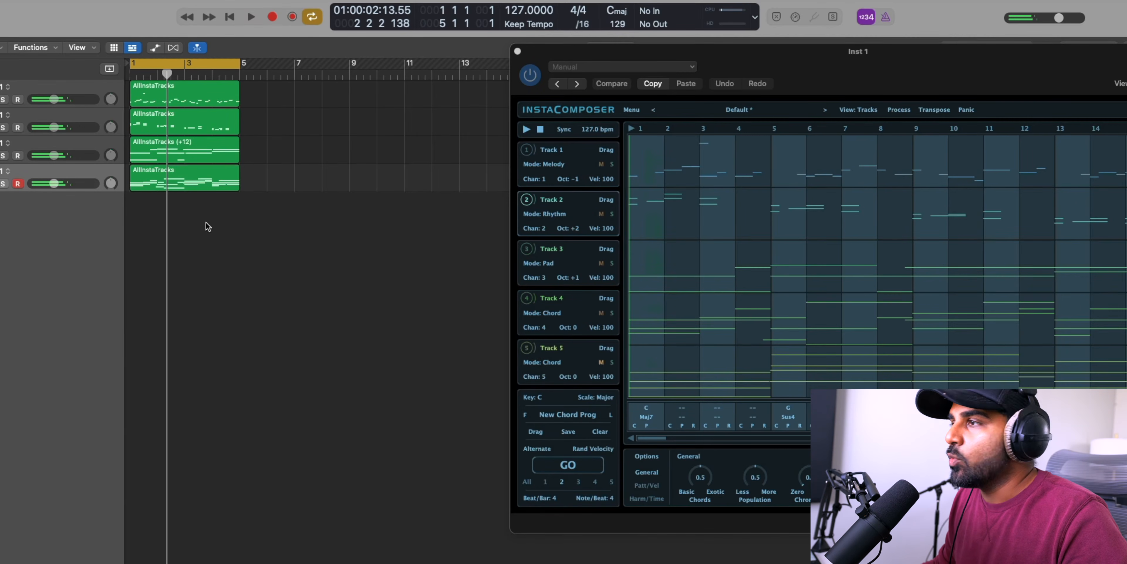
- Play back the loop, then select the four AllInstaTracks regions and bounce them in place to one audio track
left_click_drag(777, 56, 618, 59)
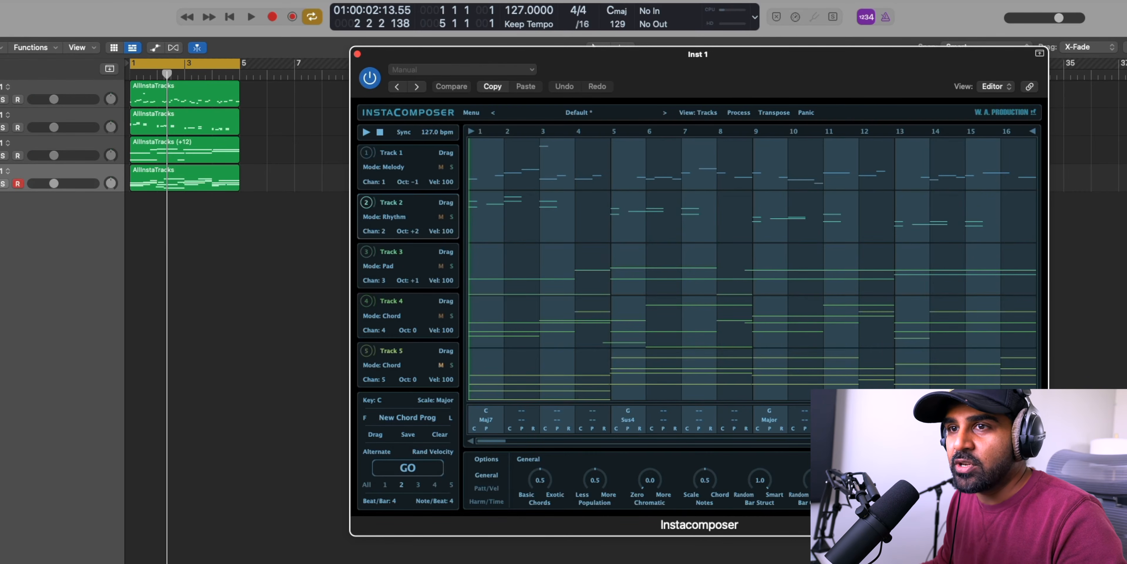
left_click(213, 303)
key("space")
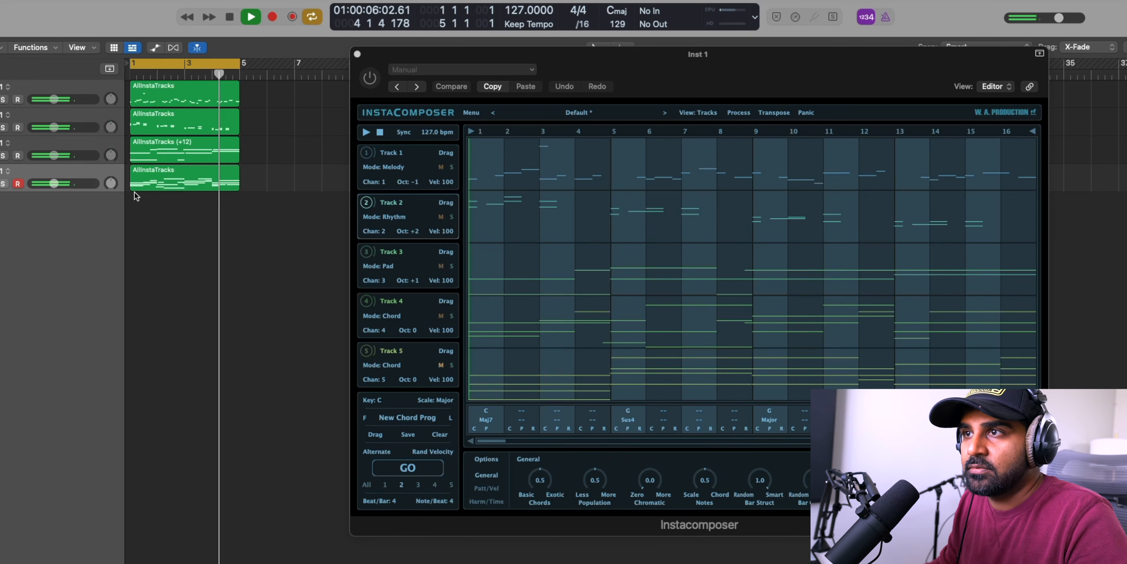
key("space")
left_click_drag(299, 280, 130, 6)
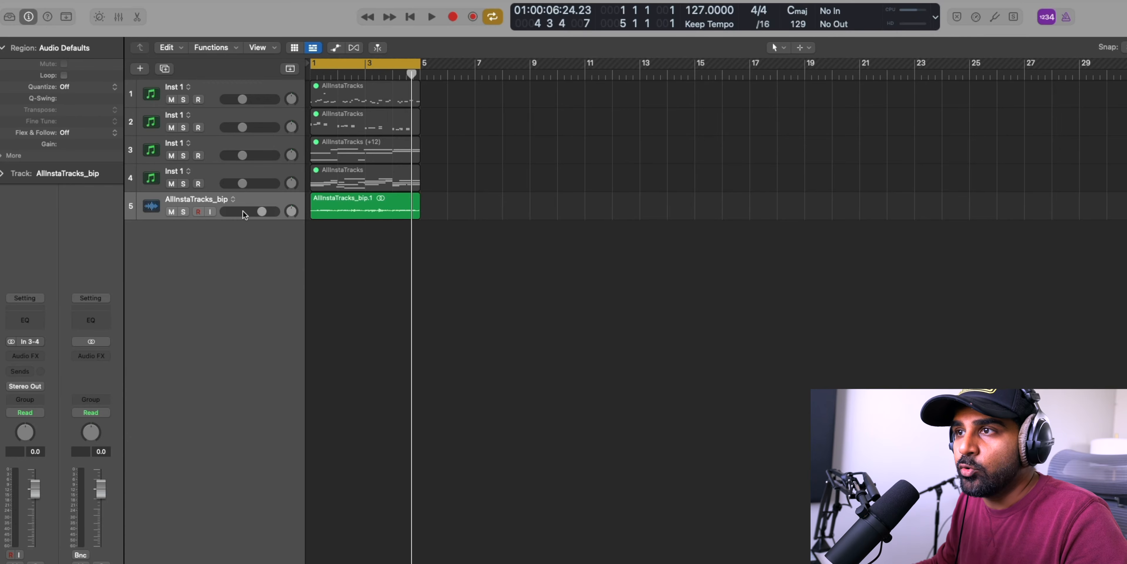
- Play the bounced AllInstaTracks_bip region and lower its track volume to -5.4 dB
key("space")
mouse_move(244, 214)
left_mouse_down()
mouse_move(232, 214)
mouse_move(250, 211)
left_mouse_up()
key("space")
left_click(354, 212)
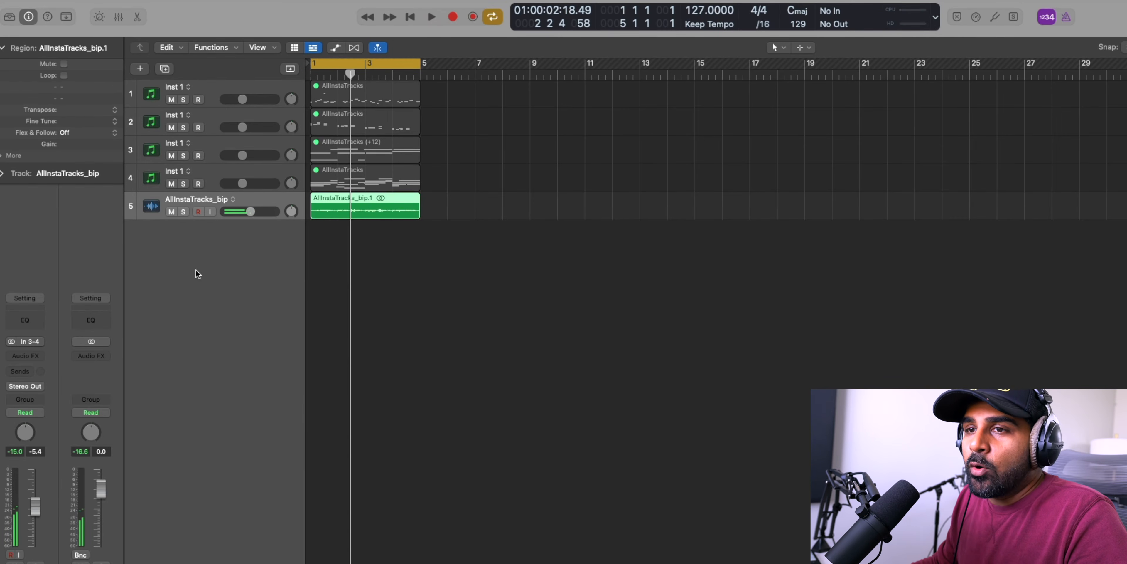
- Insert the SoundShifter Pitch (s) effect on the AllInstaTracks_bip track
left_click(39, 357)
type("SOU")
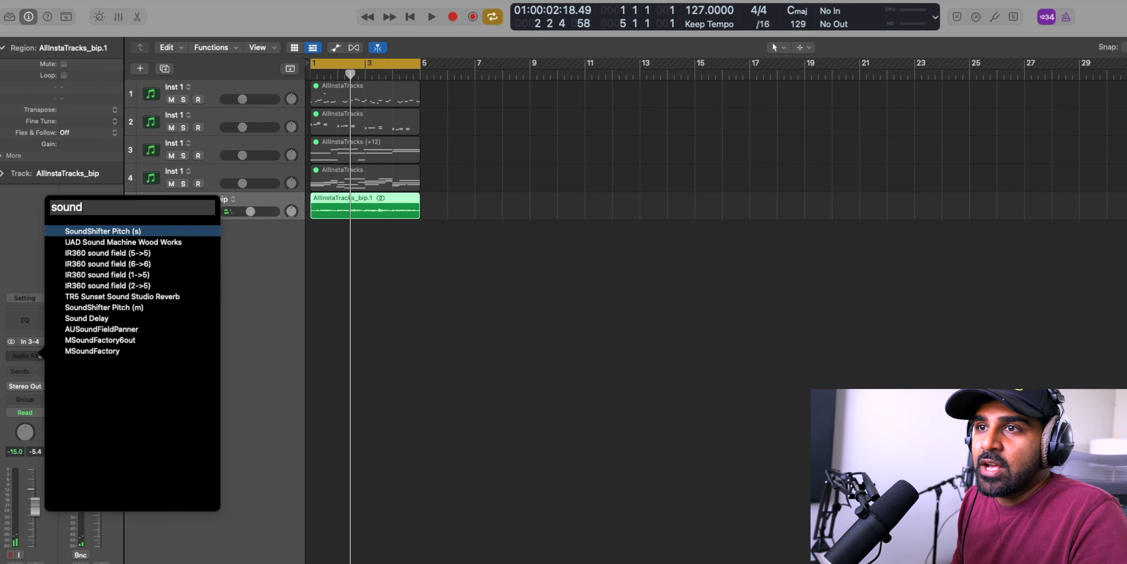
key("Escape")
left_click(37, 356)
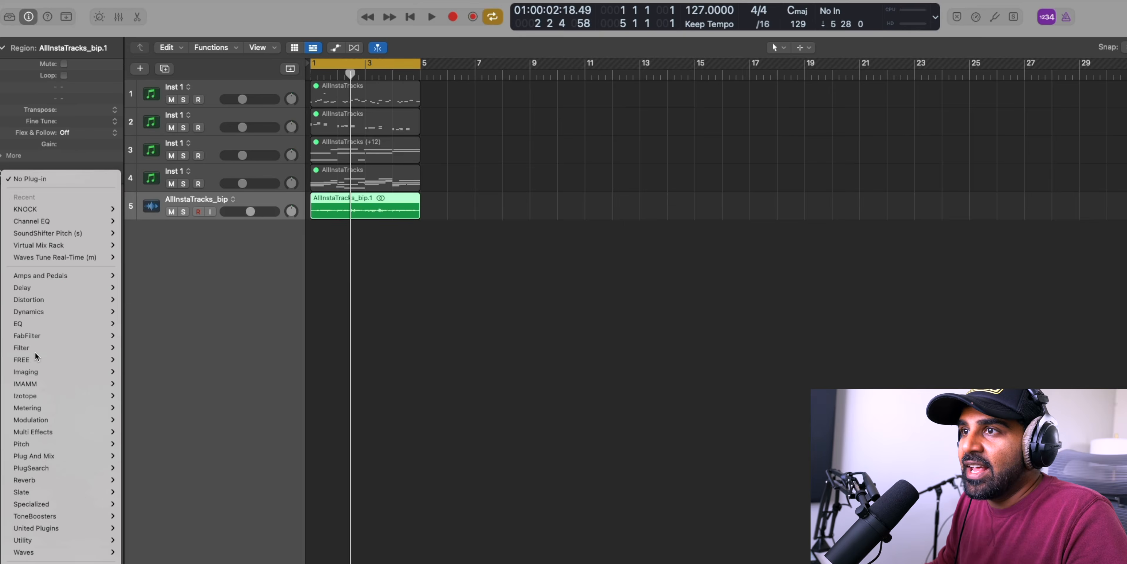
left_click(47, 233)
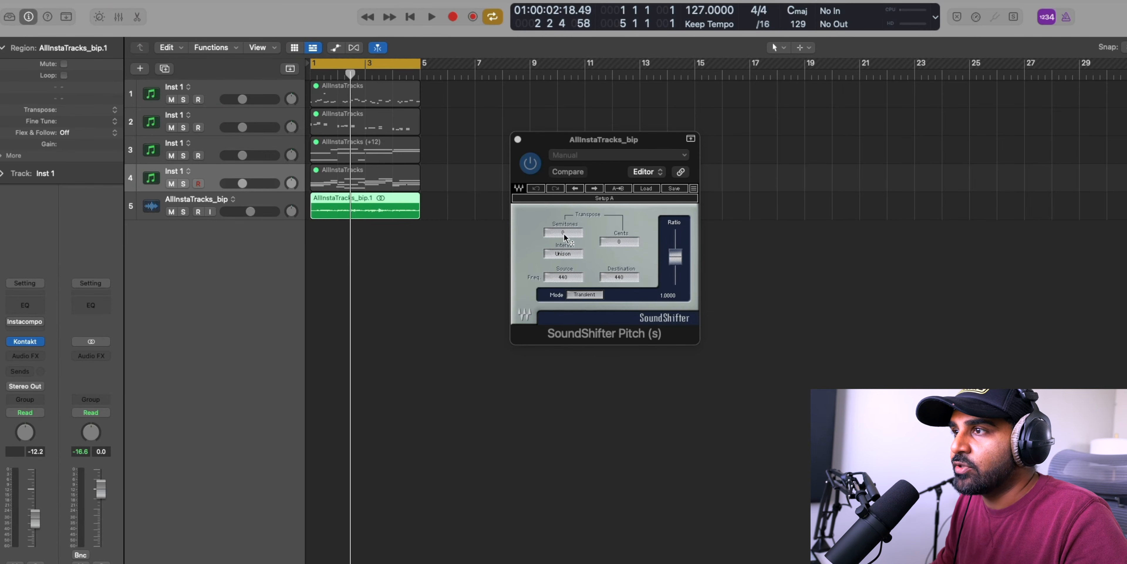
- Transpose the bounced audio down 4 semitones in SoundShifter Pitch and start playback
left_click(564, 234)
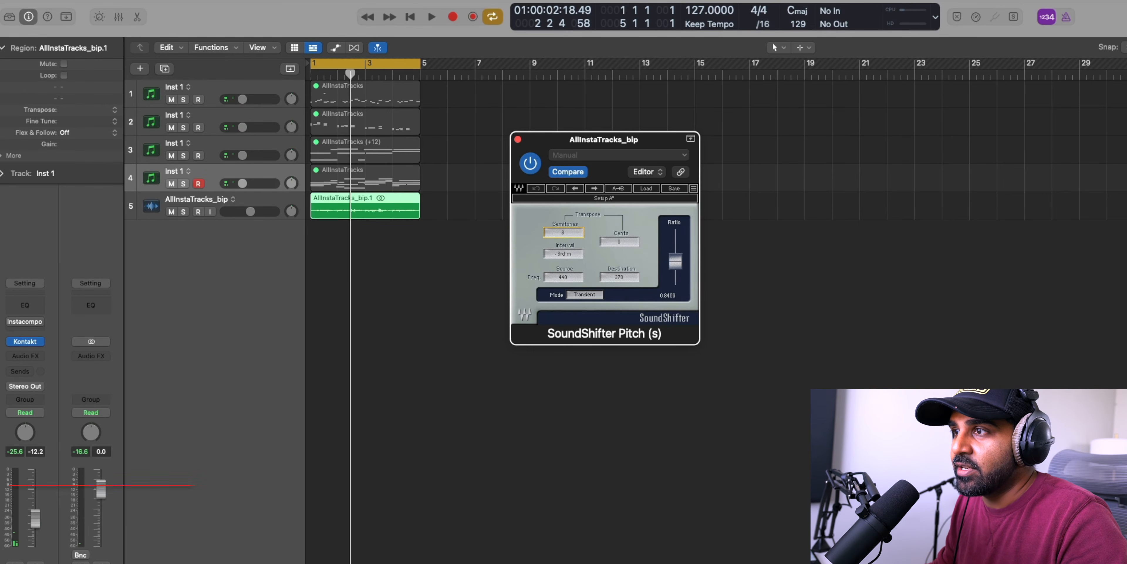
key("Up")
left_click(332, 304)
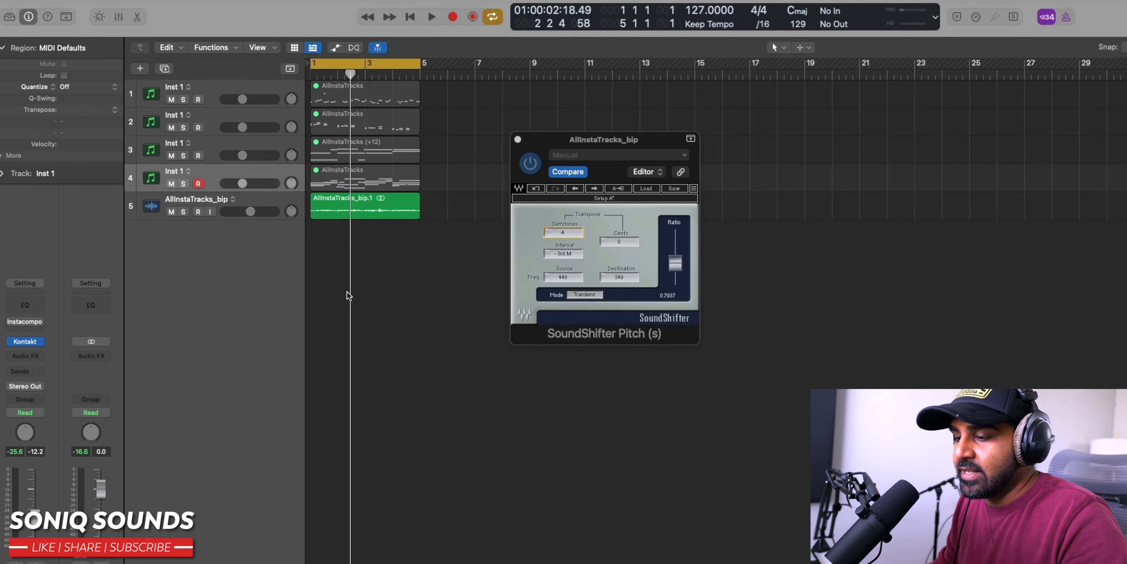
key("space")
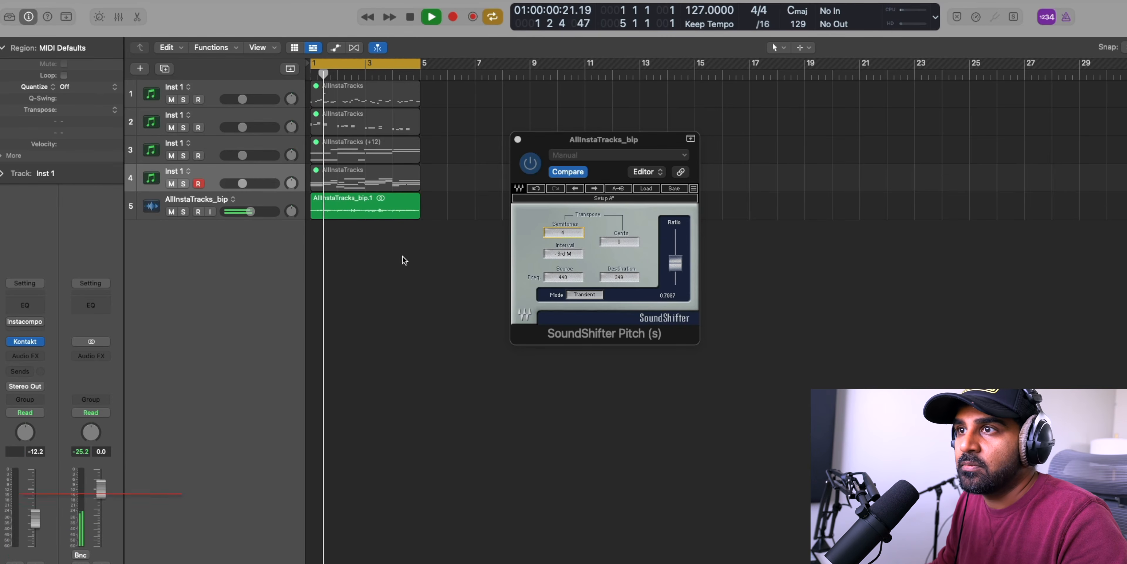
- Add a Channel EQ to the bounced track, cutting lows at 250 Hz by about 24 dB and highs at 6000 Hz by 15 dB
left_click(211, 208)
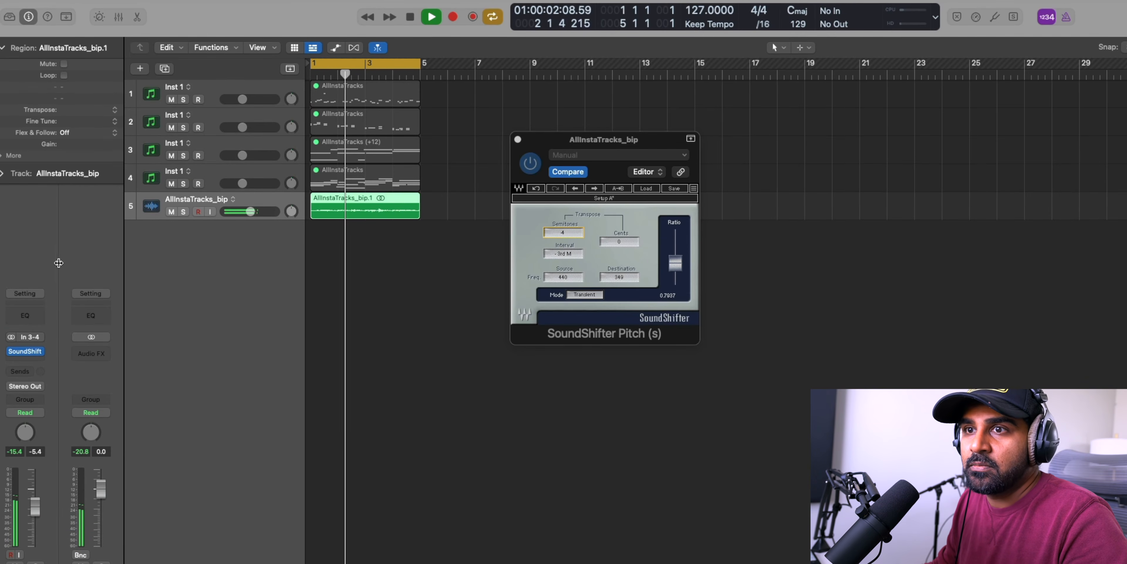
left_click(26, 316)
left_click_drag(533, 259, 641, 297)
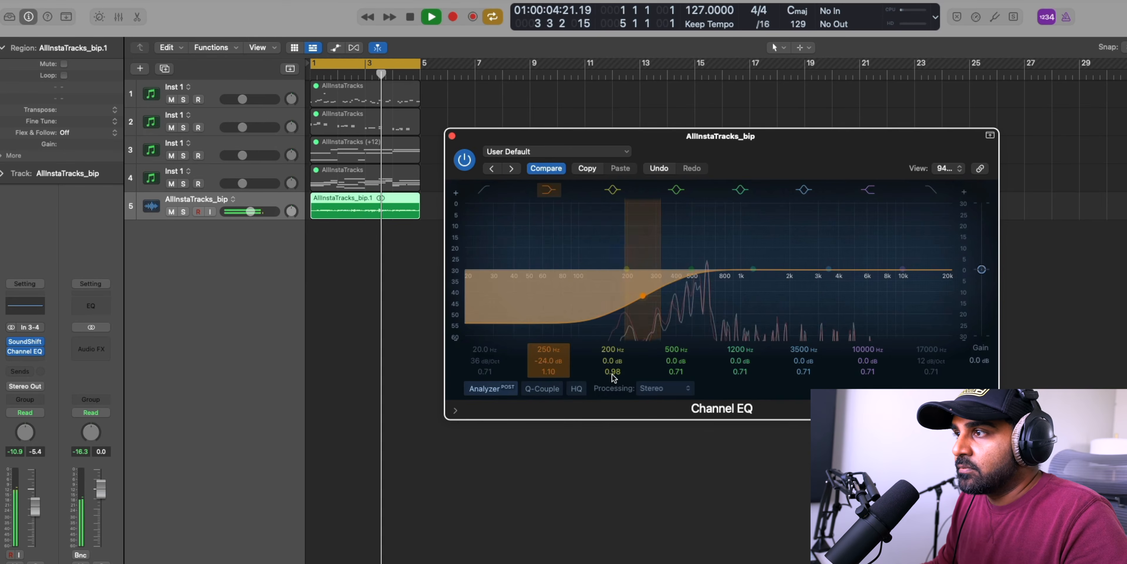
left_click_drag(903, 270, 838, 322)
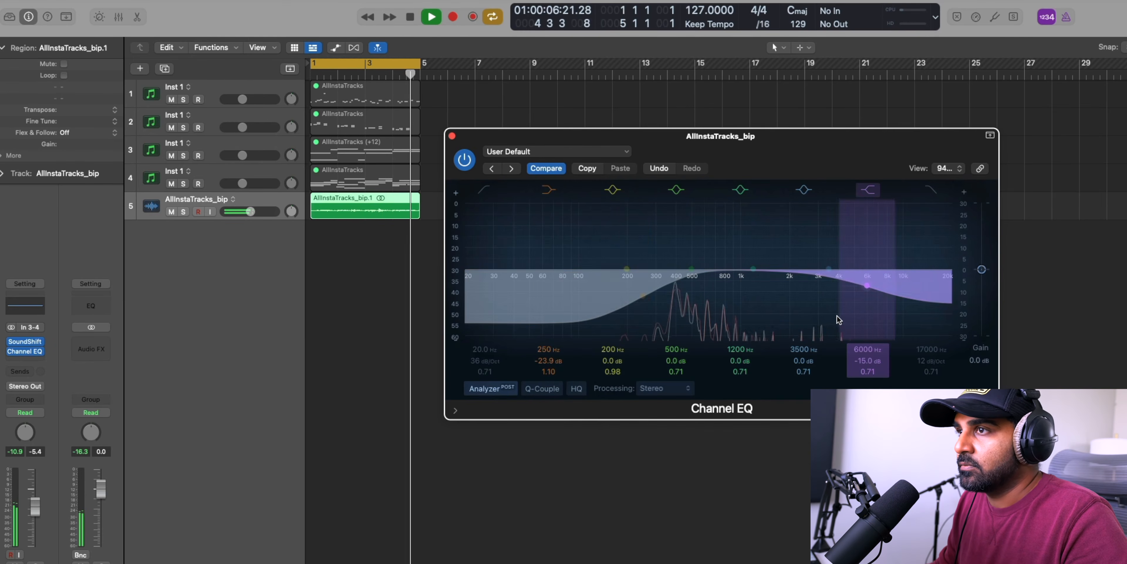
left_click(452, 136)
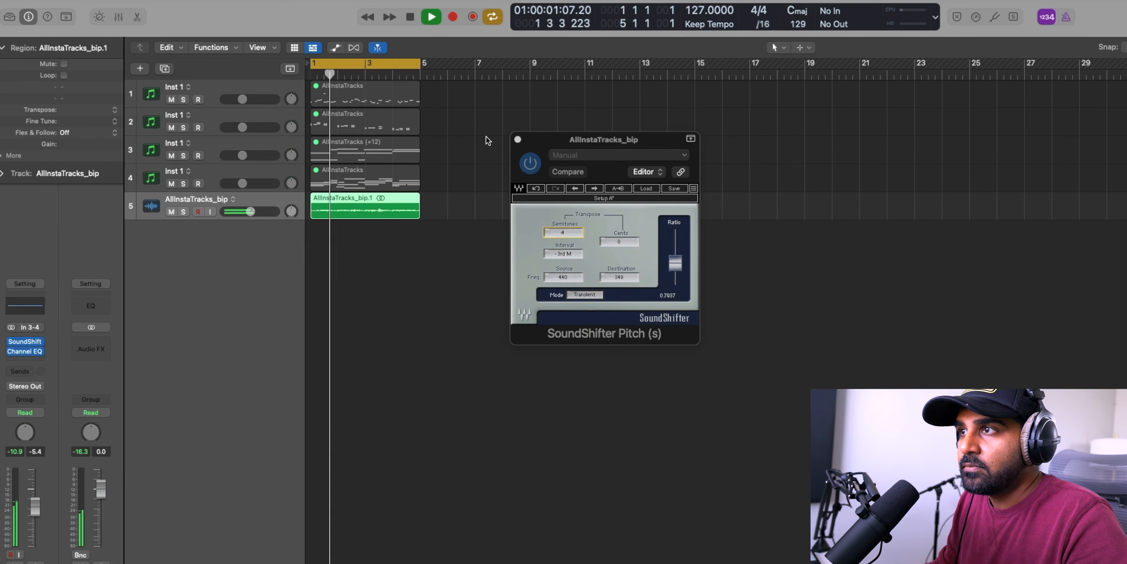
left_click(518, 140)
key("space")
- Add a software instrument track below the bounced audio and load the Depth Charge drum kit with a pattern region
double_click(167, 246)
key("super+z")
left_click(163, 176)
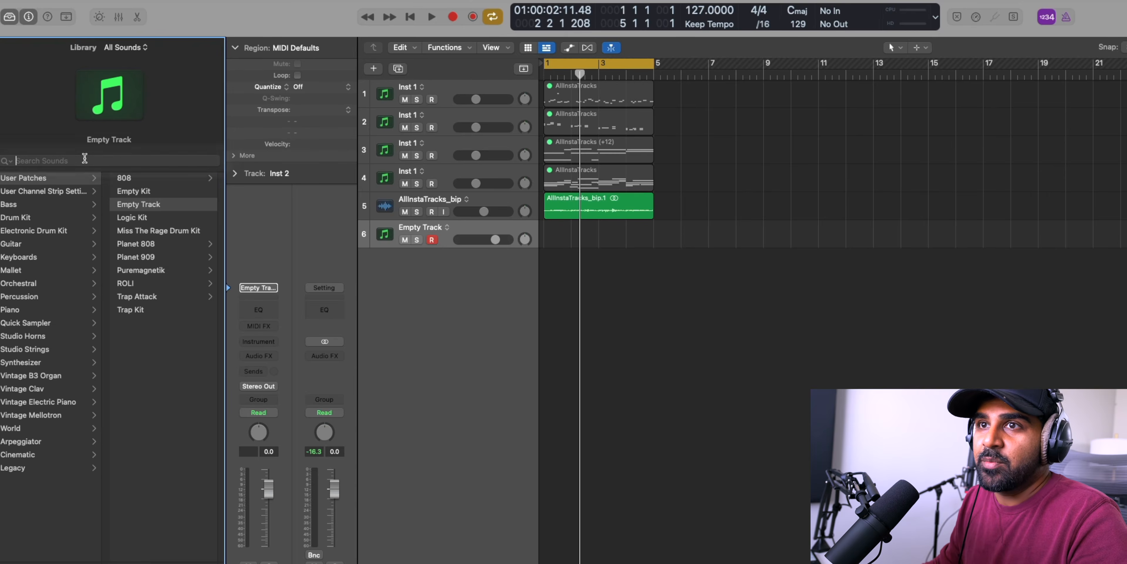
left_click(86, 160)
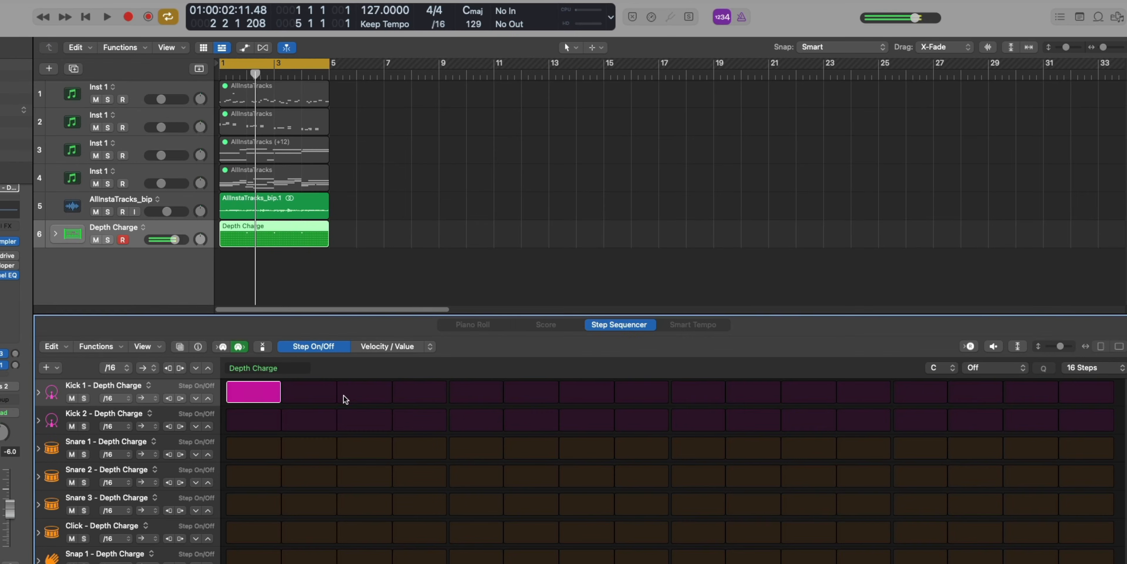
- Program Kick 1 on steps 1 and 7, and Kick 2 and Snare 1 on step 5, and play back the beat
left_click(475, 421)
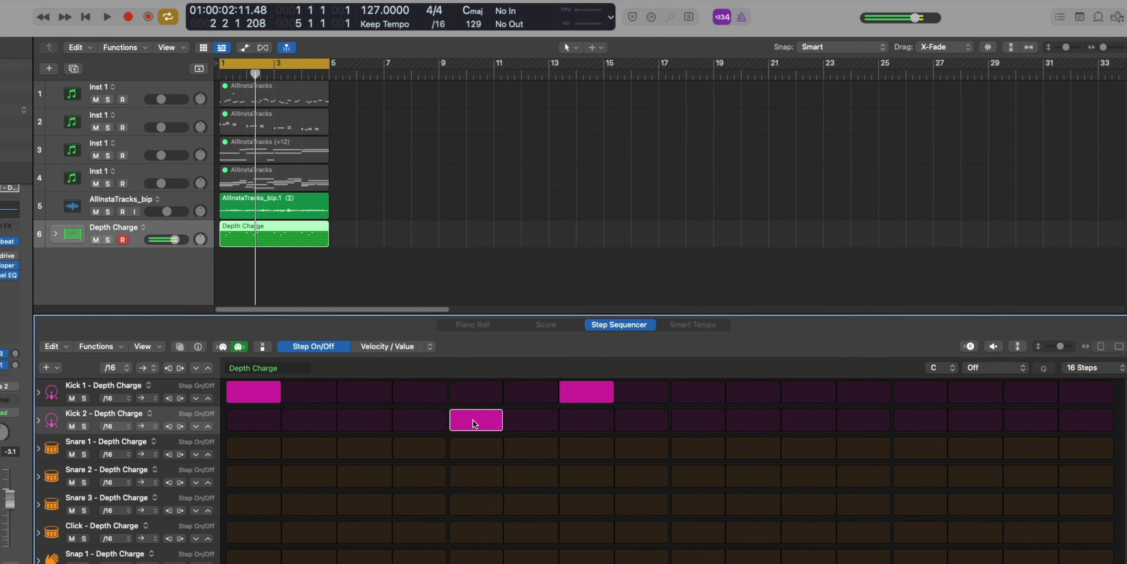
left_click(473, 446)
key("space")
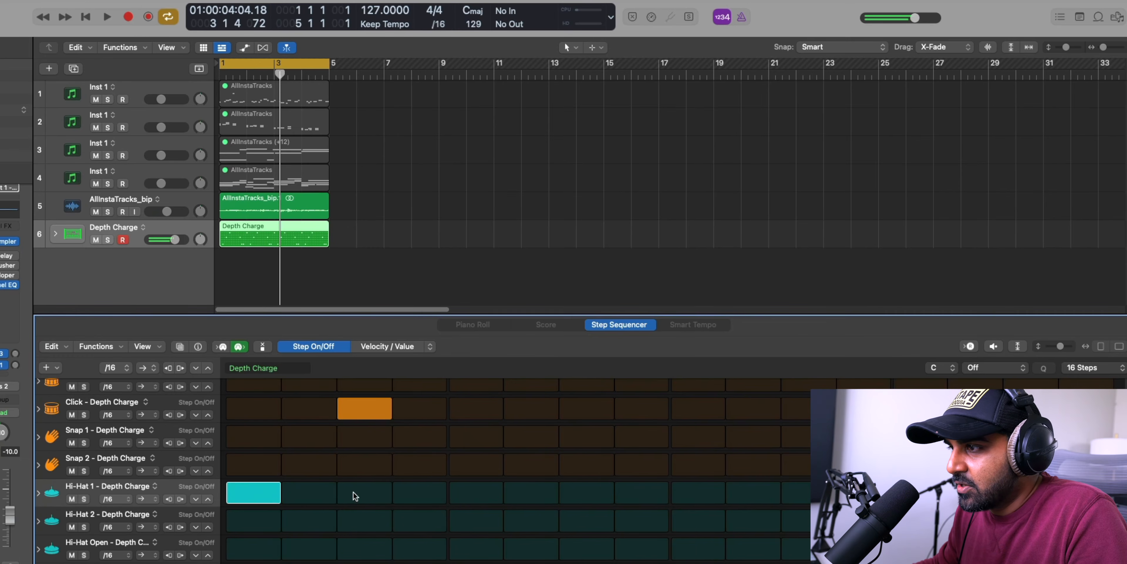
- Add Hi-Hat 1 hits on steps 3, 5, 7, 8, 9, 11, 13 and 15 and play back the pattern
left_click(365, 492)
left_click(476, 492)
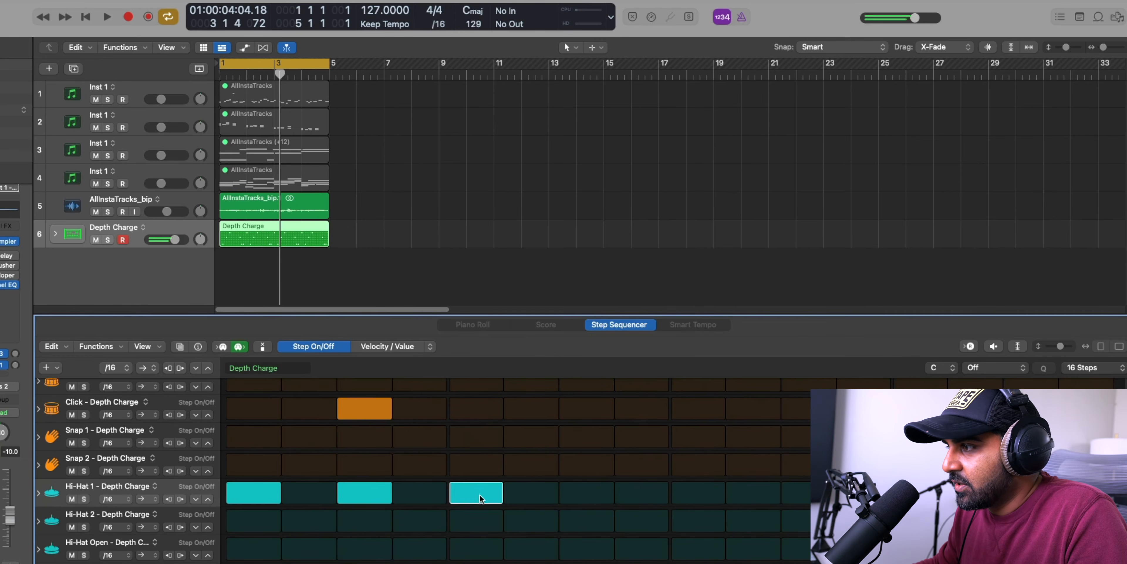
left_click(587, 492)
left_click(642, 492)
left_click(699, 492)
left_click(796, 492)
left_click(937, 489)
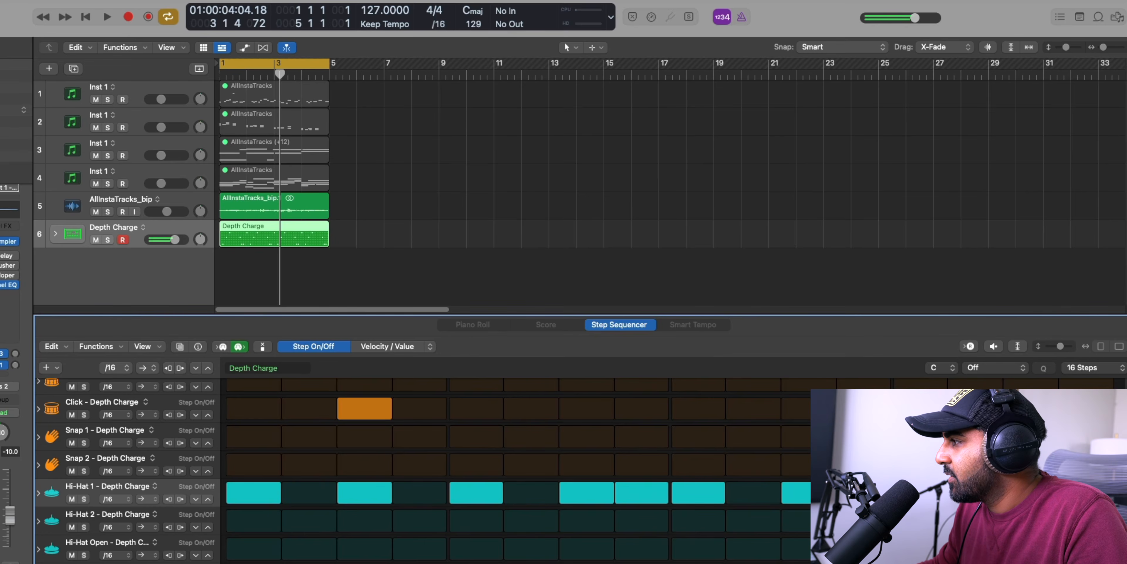
key("space")
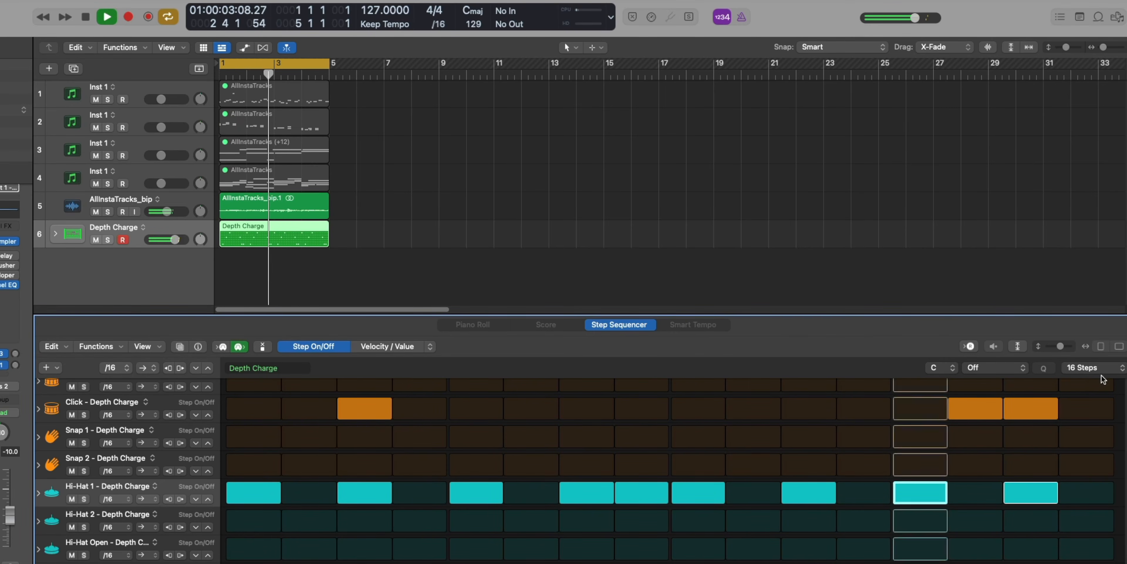
- Extend the drum pattern to 32 steps and lower the Depth Charge track's volume slightly during playback
left_click(1085, 367)
left_click(1086, 394)
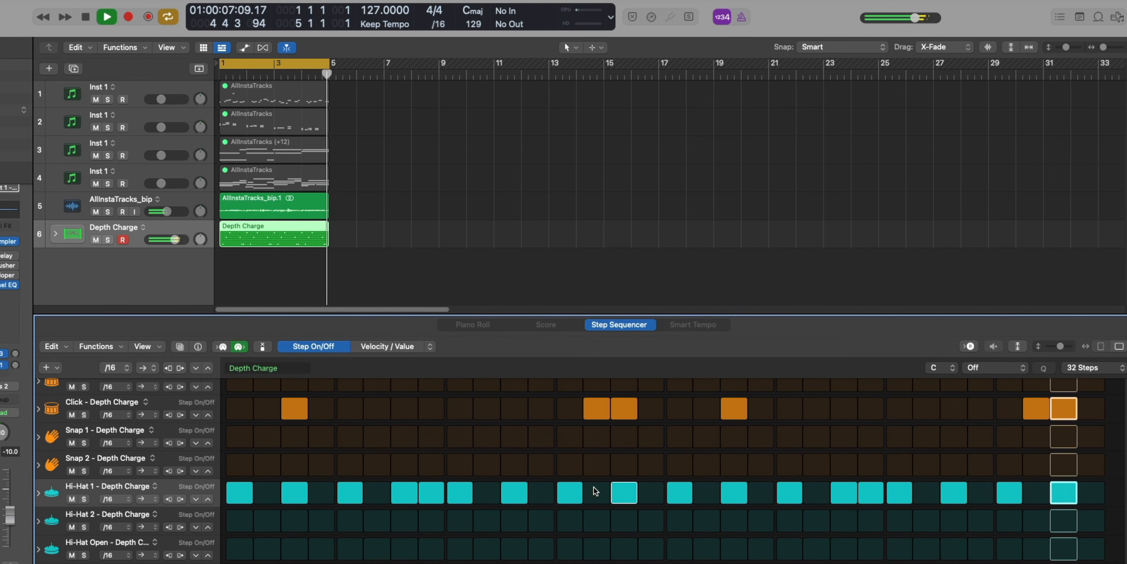
scroll(569, 490, "up", 5)
left_click_drag(175, 239, 171, 239)
key("space")
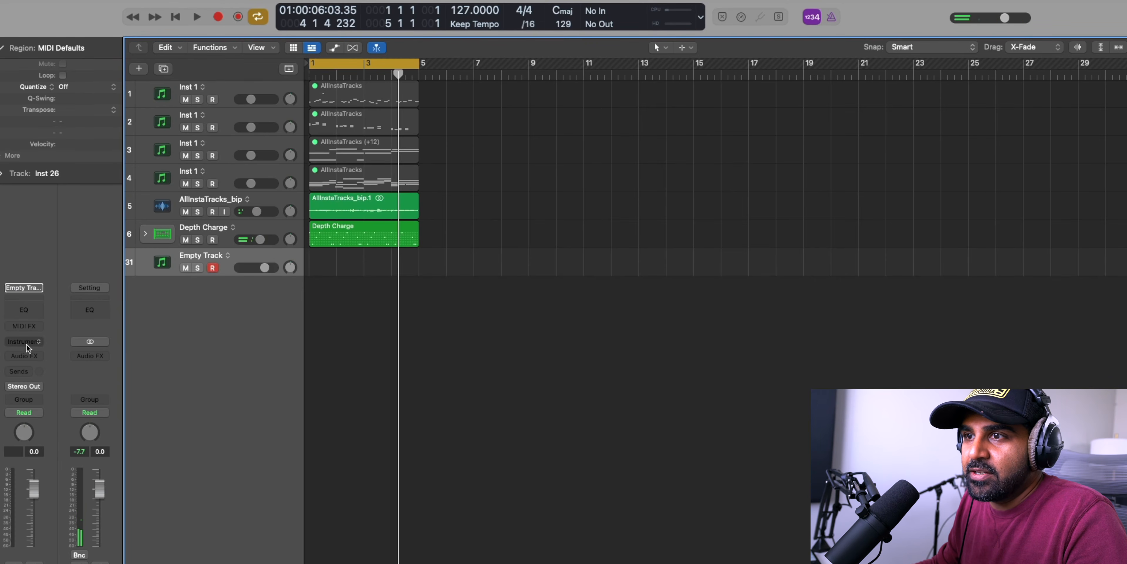
- Load the 808 Strip channel strip setting from the 808s category on the new empty track
left_click(27, 348)
left_click(33, 303)
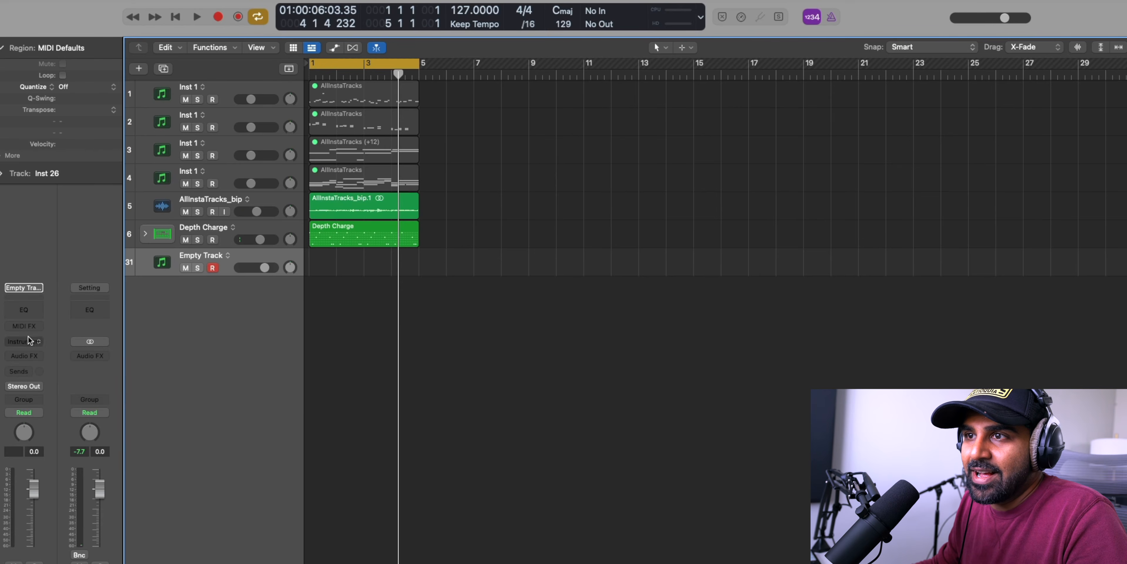
left_click(25, 288)
mouse_move(78, 332)
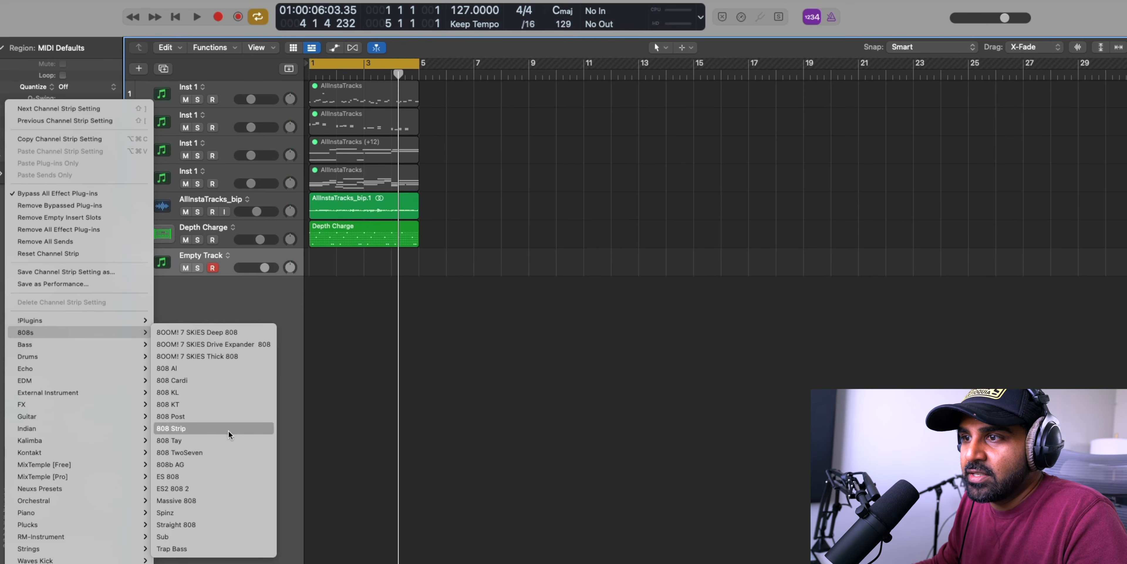
left_click(228, 430)
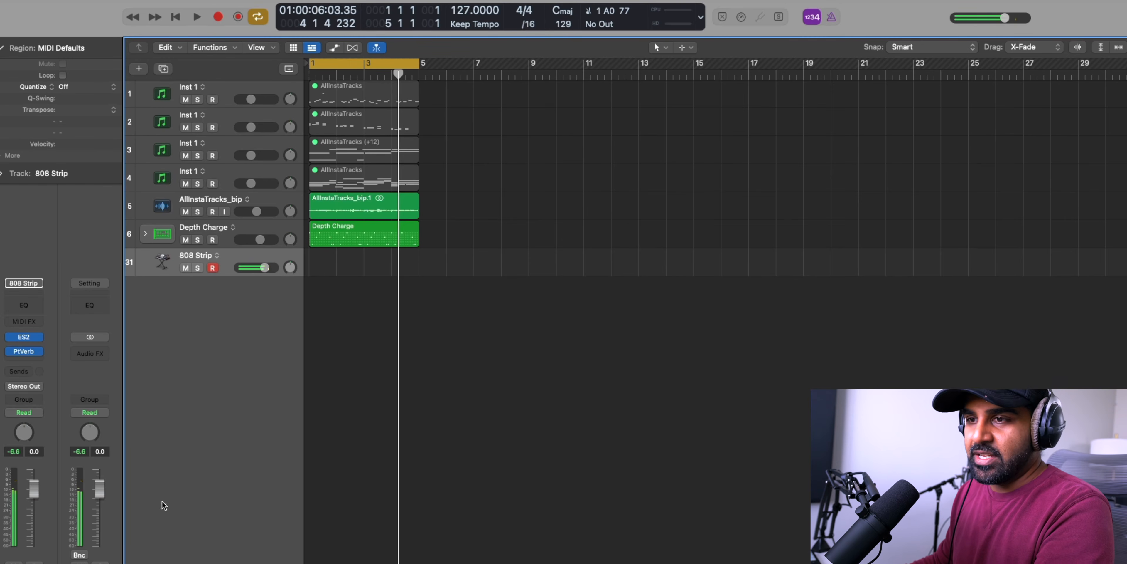
- Copy the Depth Charge pattern region onto the 808 Strip track and convert the copy to a MIDI region
left_click_drag(329, 237, 327, 259)
right_click(354, 263)
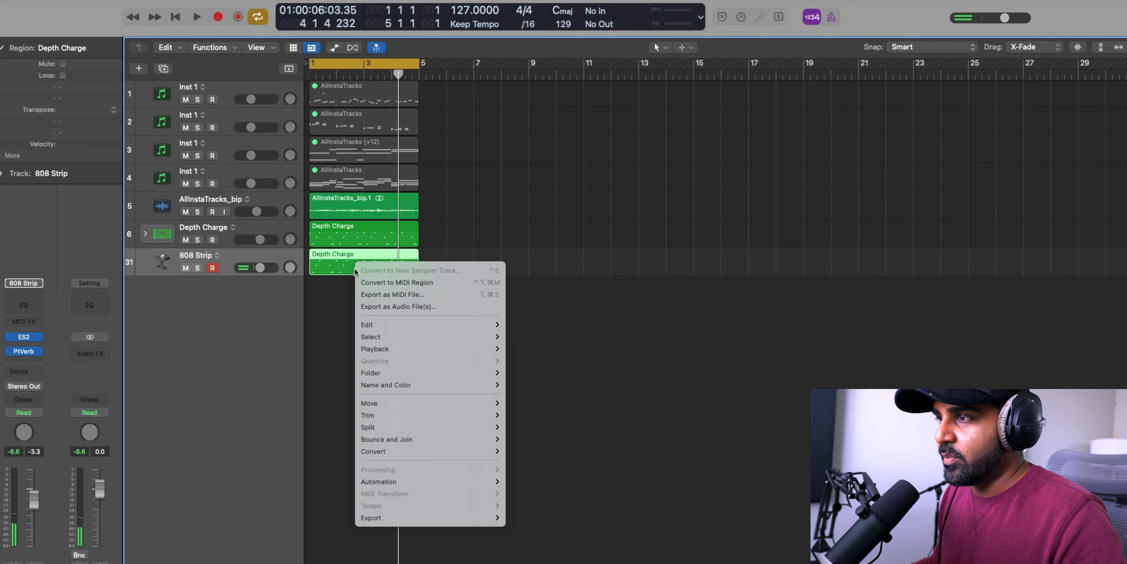
left_click(394, 282)
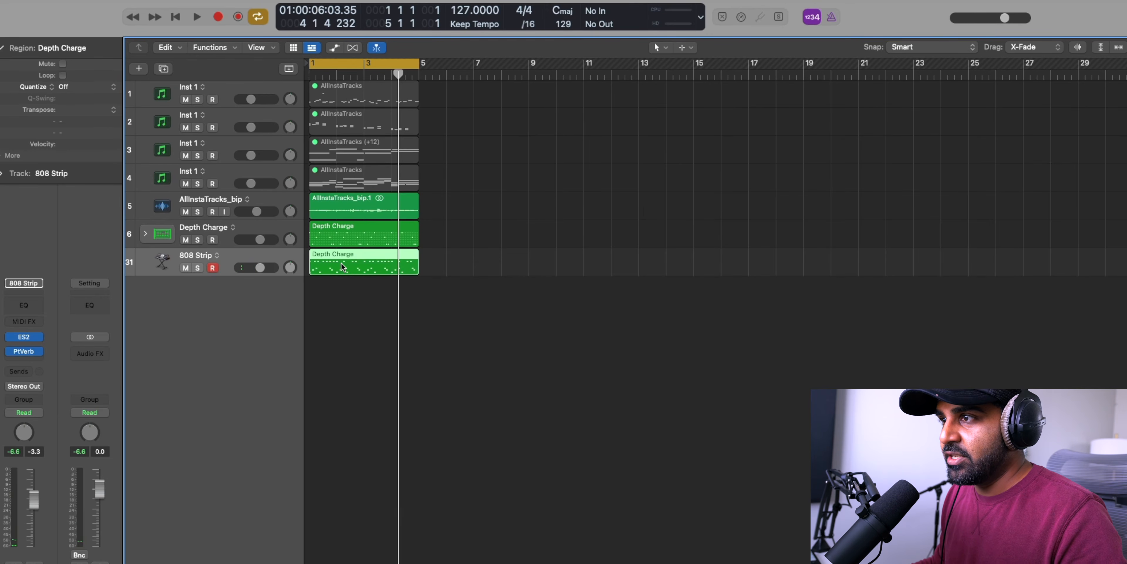
- Delete the unneeded drum notes from the copied 808 region, keeping only the C1 kick notes
key("e")
left_click(268, 473)
key("Delete")
left_click(264, 506)
key("Delete")
left_click(264, 519)
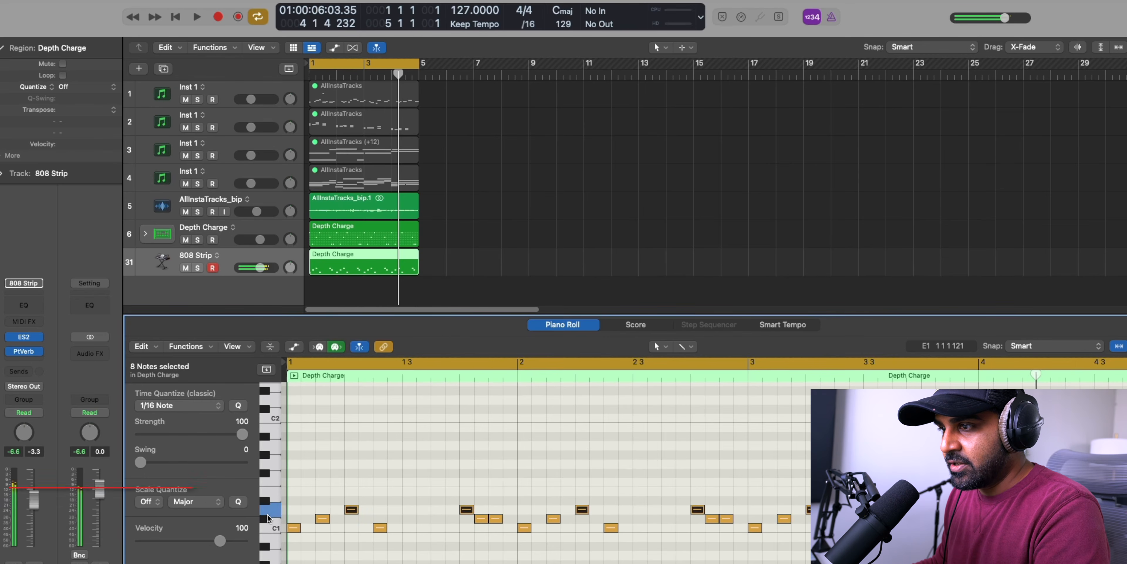
key("Delete")
left_click(266, 527)
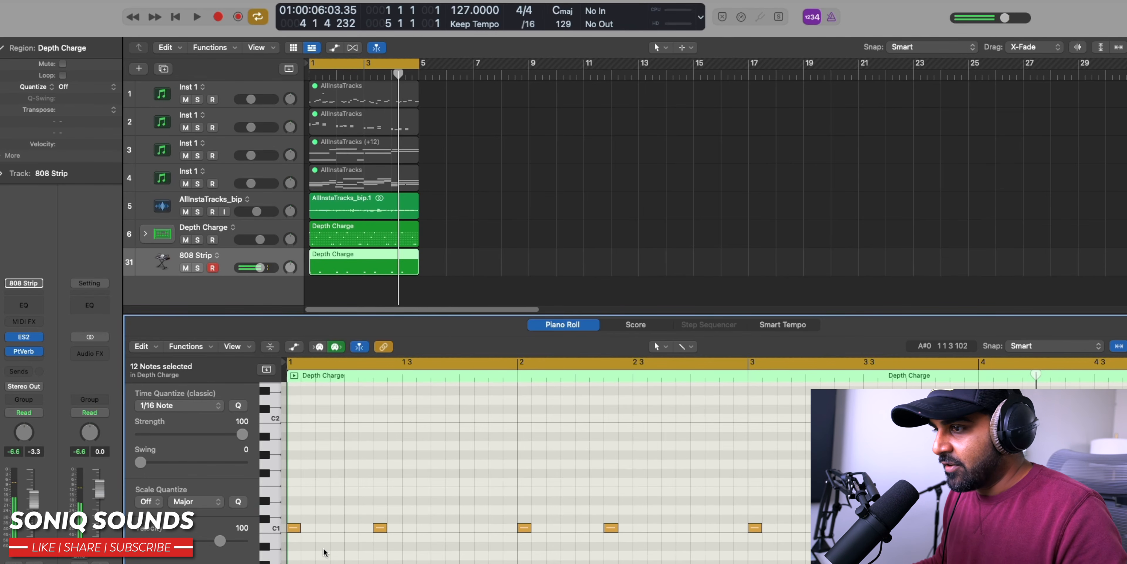
scroll(322, 550, "down", 3)
key("Delete")
- Transpose the remaining 808 notes down, lengthen them, and play back the loop
key("alt+Down")
left_click(467, 243)
key("space")
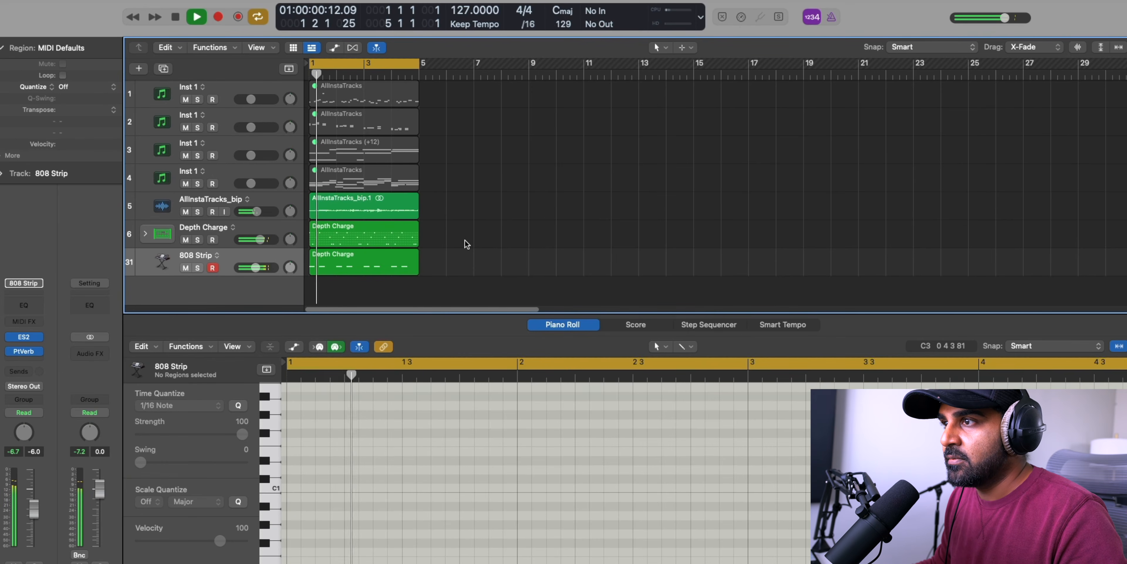